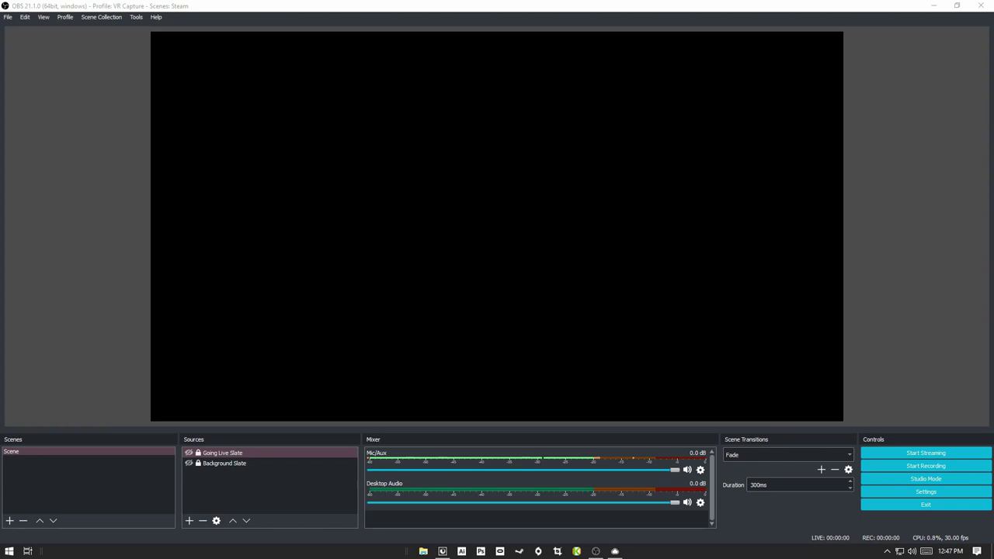
Step: View the available scene transitions, and turn Studio Mode on and back off to preview its two-pane layout
click(17, 451)
click(774, 458)
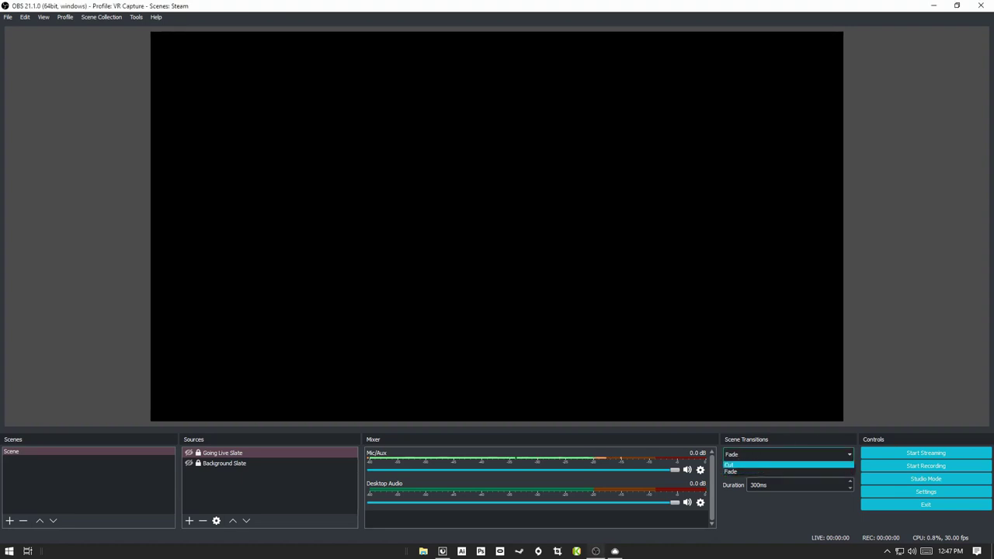
click(934, 479)
click(931, 480)
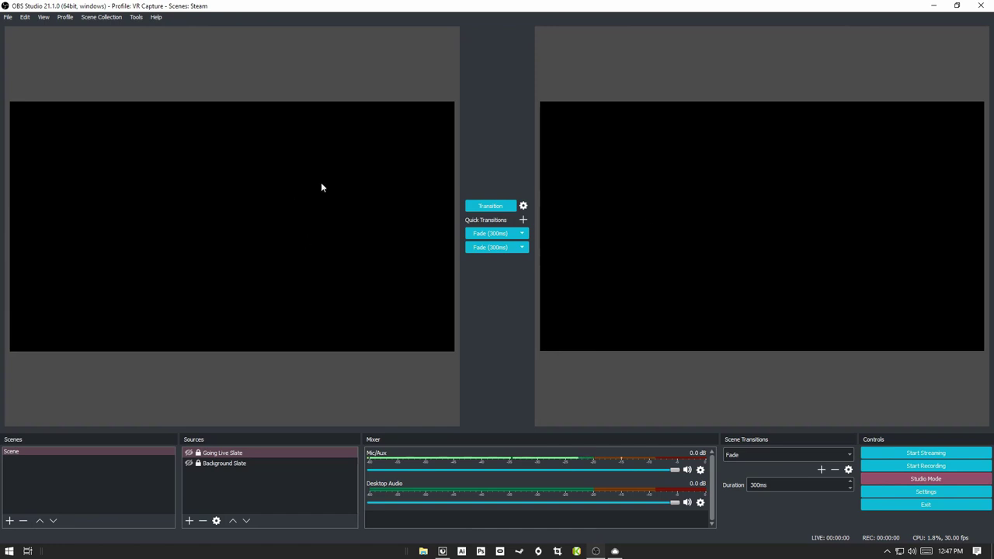
click(931, 479)
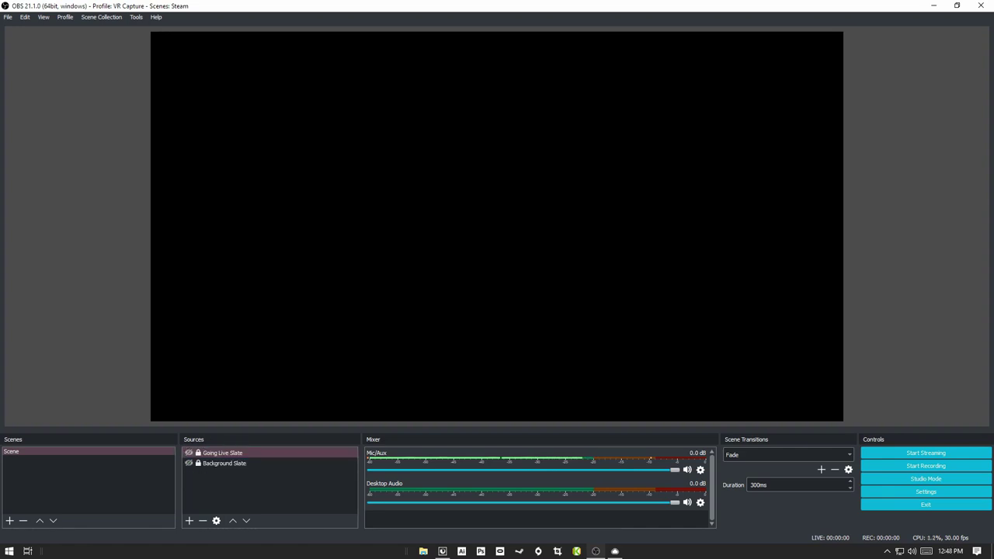
click(233, 453)
click(257, 464)
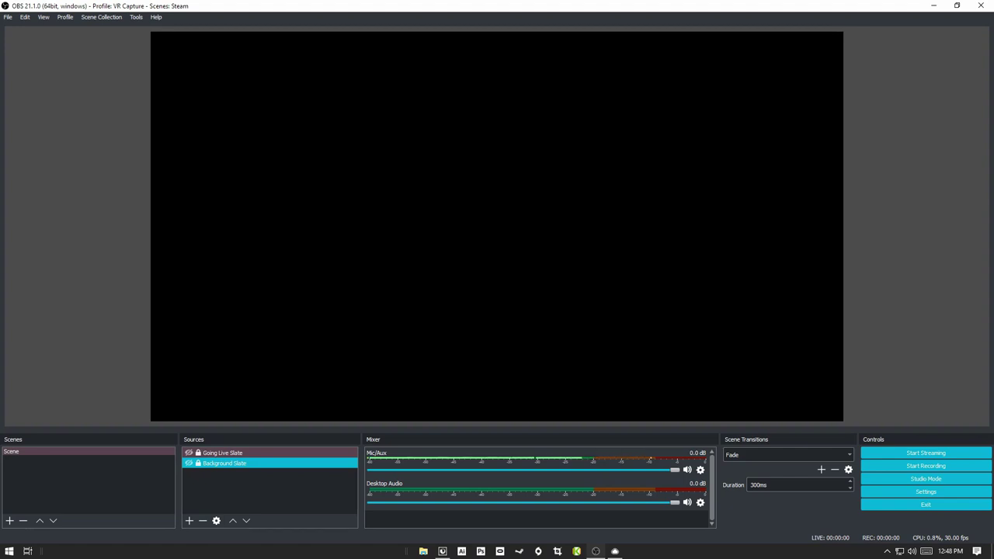
click(682, 154)
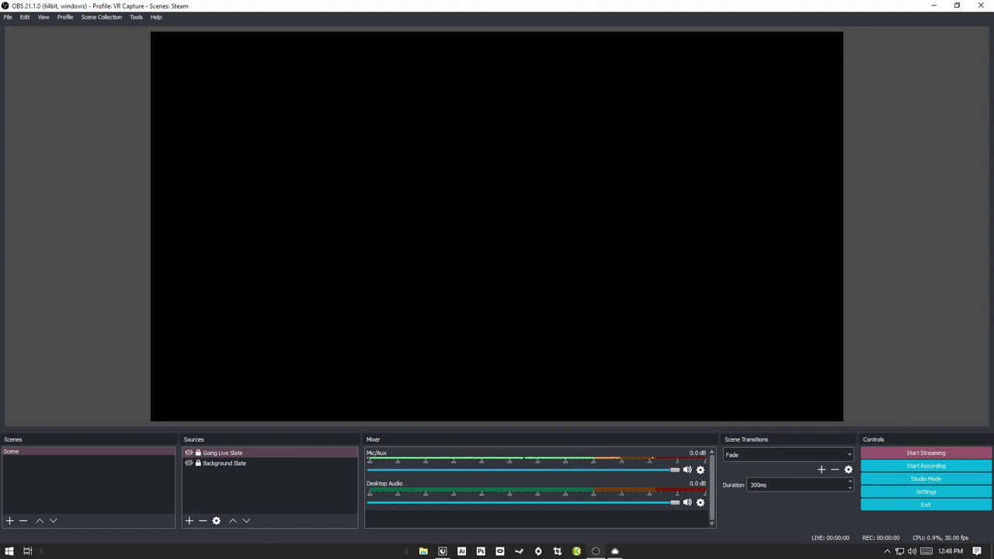
click(891, 448)
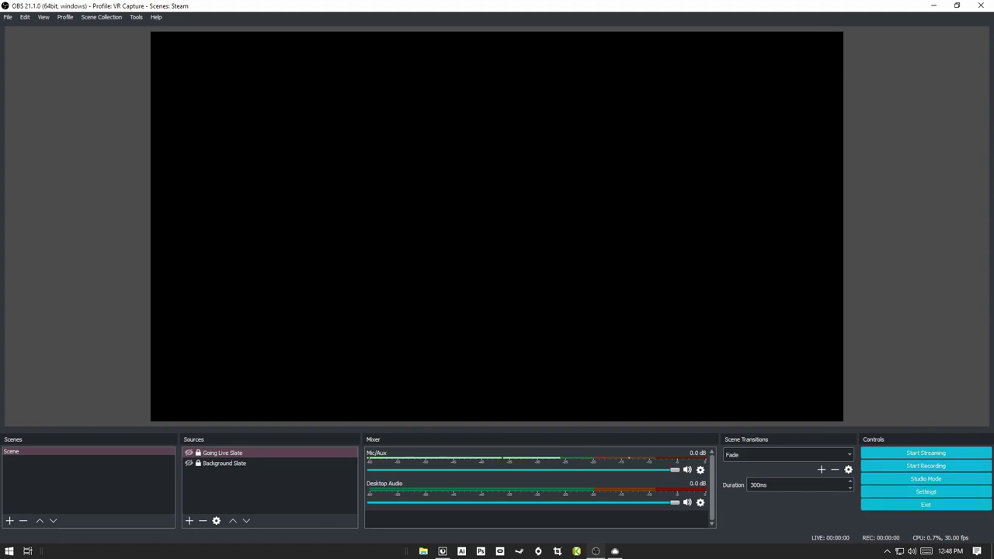
Step: Open the program settings and examine the General options for output, source snapping, projectors, system tray and Studio Mode
click(7, 16)
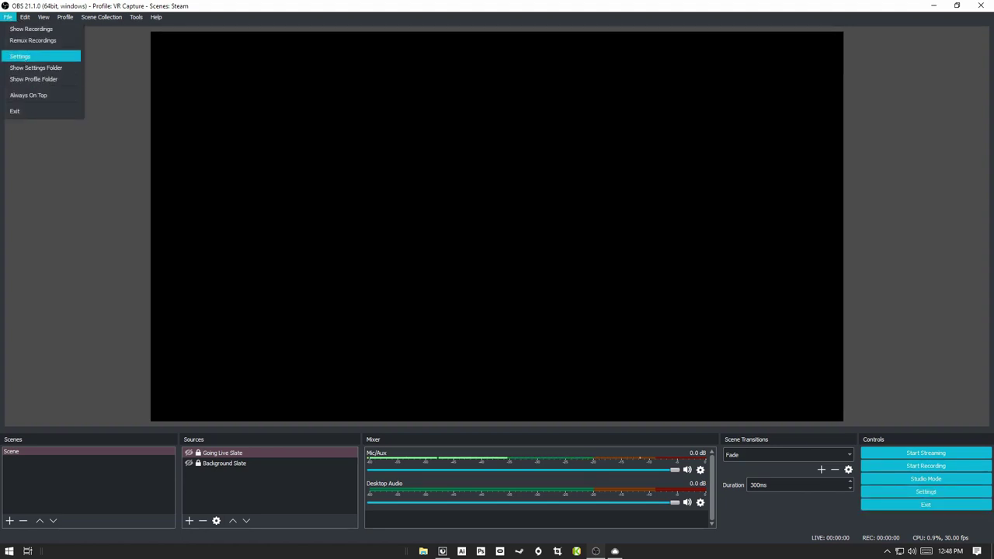
click(23, 57)
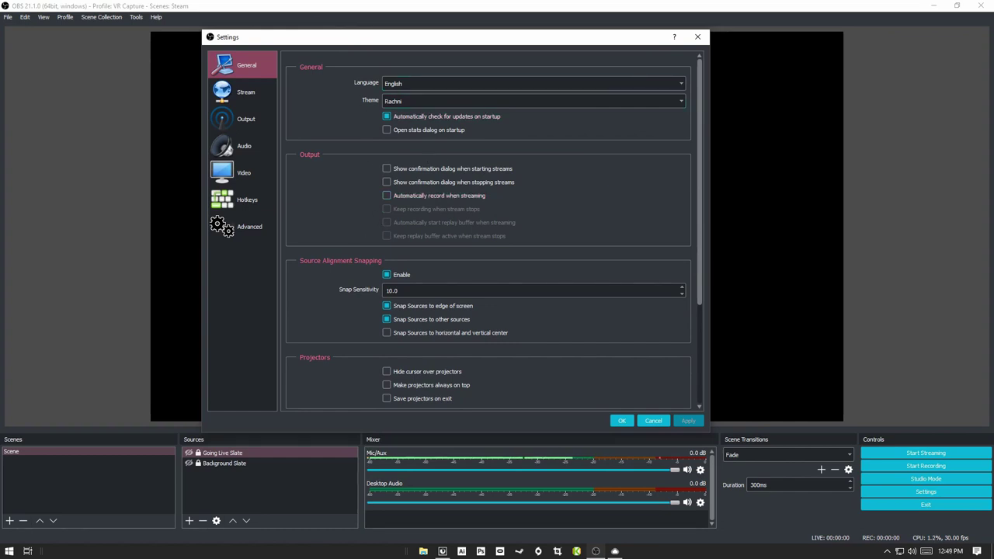
scroll(362, 295, down, 4)
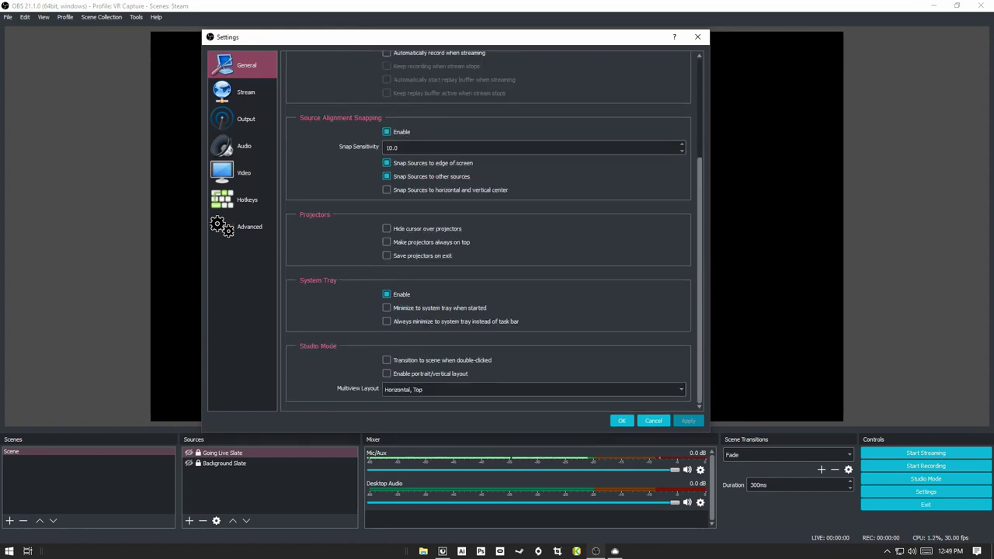
scroll(488, 229, up, 2)
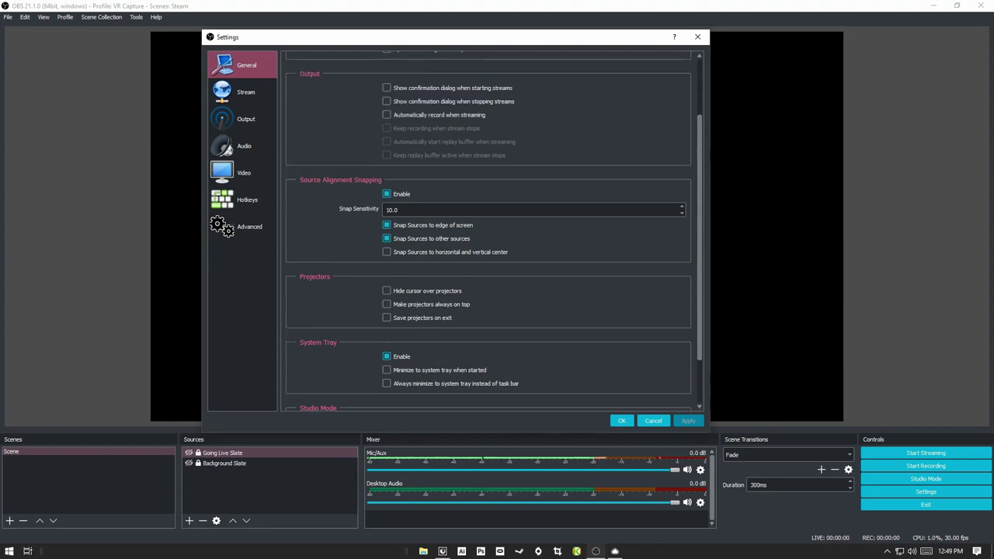
scroll(487, 229, up, 3)
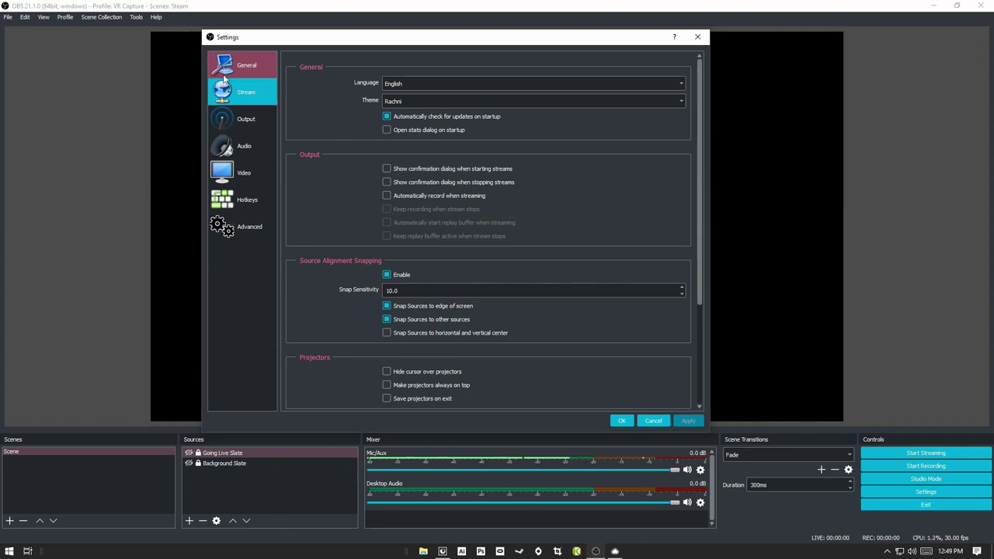
scroll(335, 234, down, 3)
scroll(335, 235, up, 4)
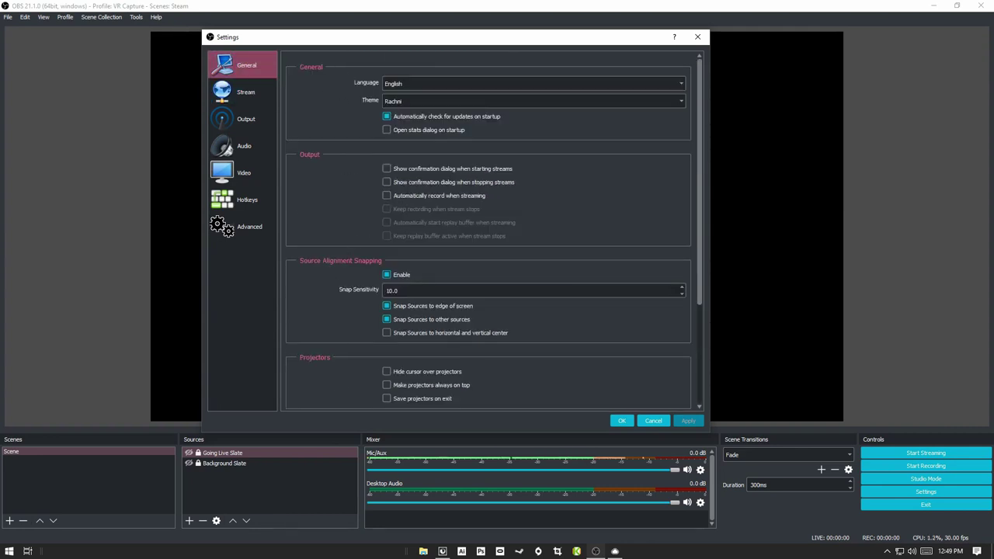
Step: Go to the Stream settings, check the stream type choices and choose Facebook Live as the streaming service
click(246, 91)
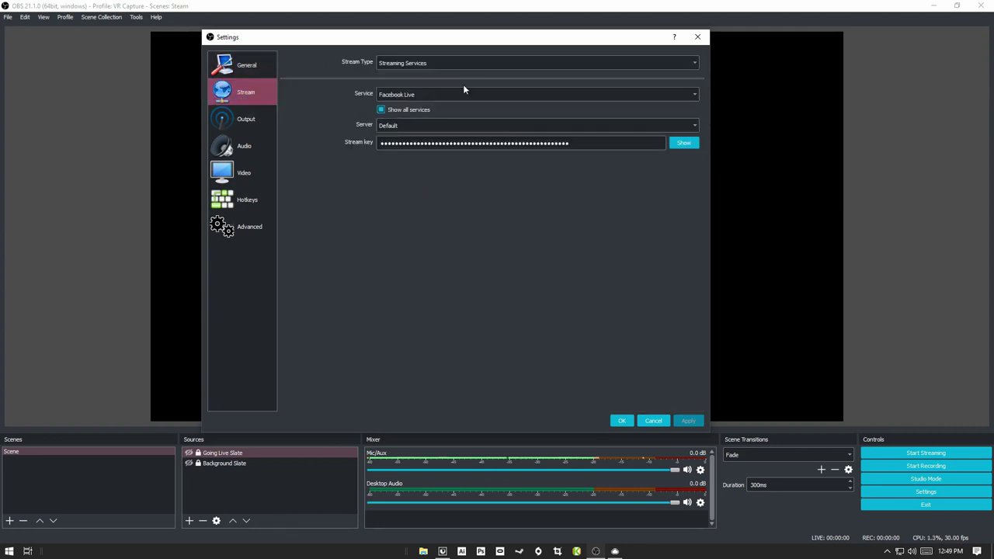
click(428, 62)
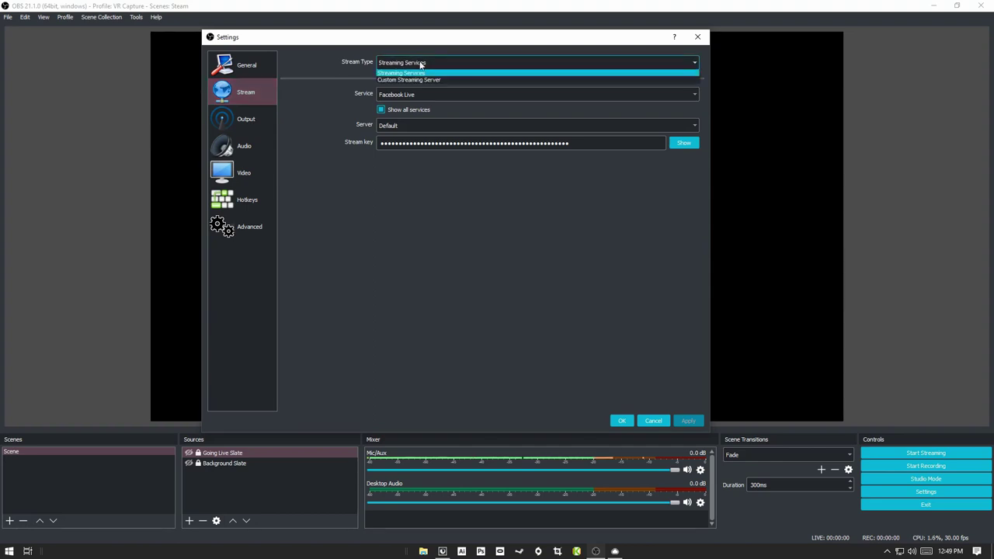
click(371, 71)
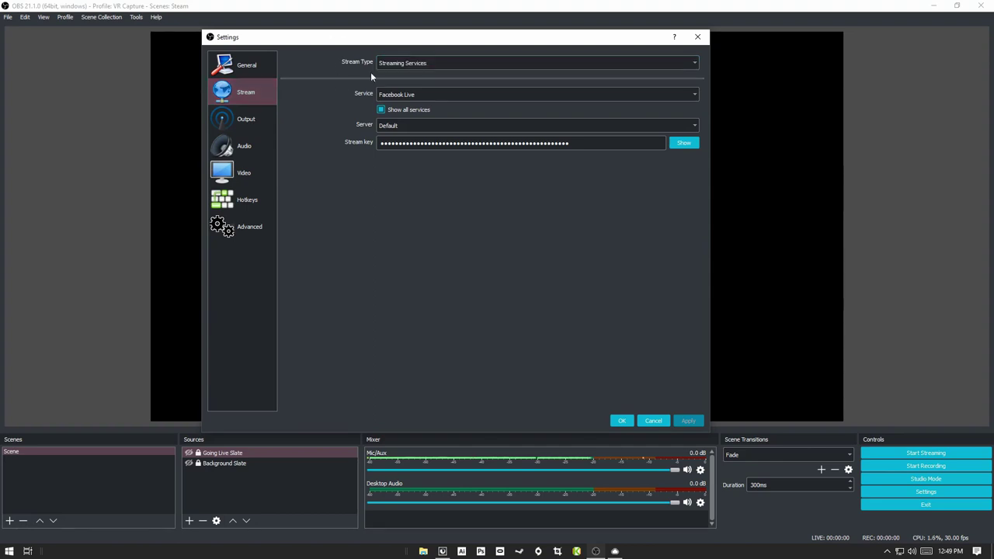
click(420, 95)
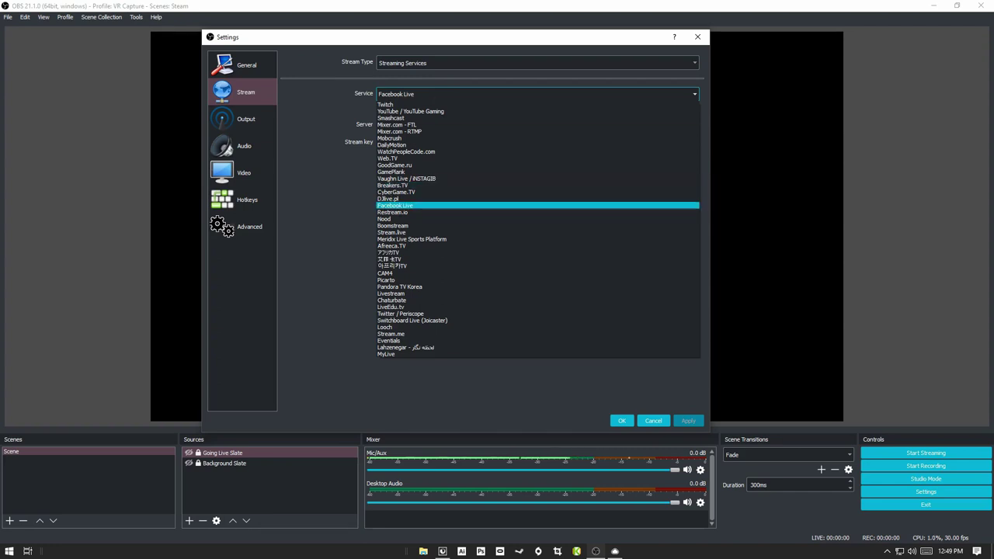
click(396, 206)
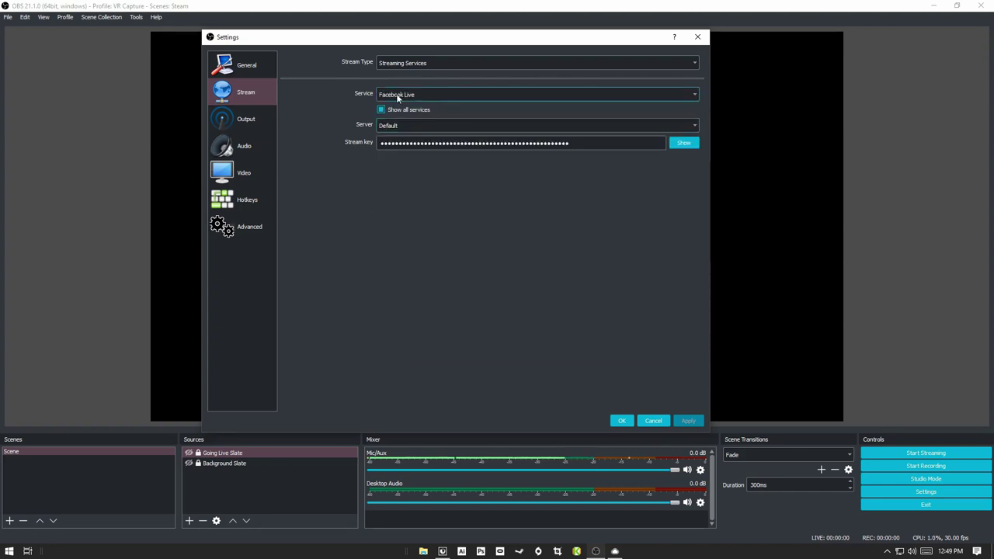
Step: Select the hidden stream key text in the Stream settings
click(382, 145)
double_click(524, 145)
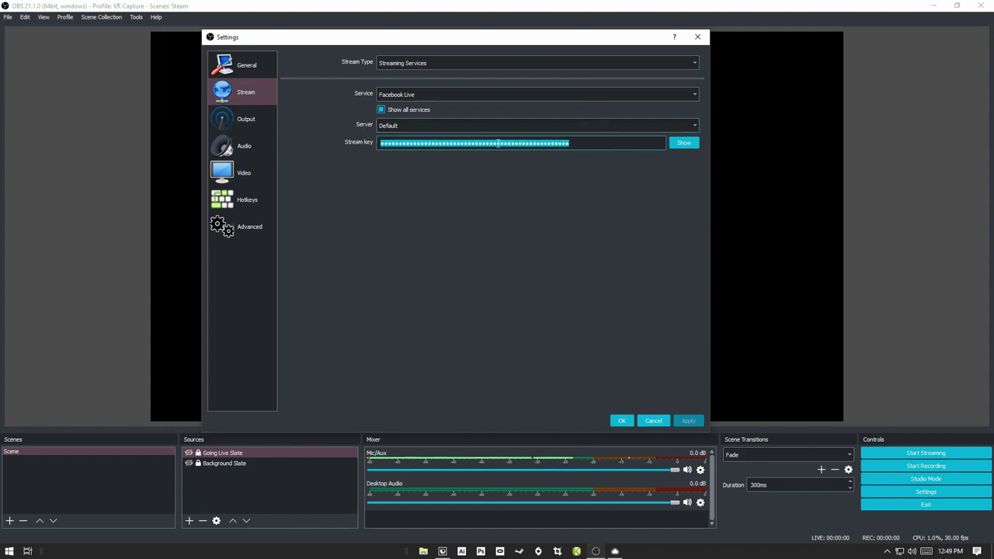
click(405, 145)
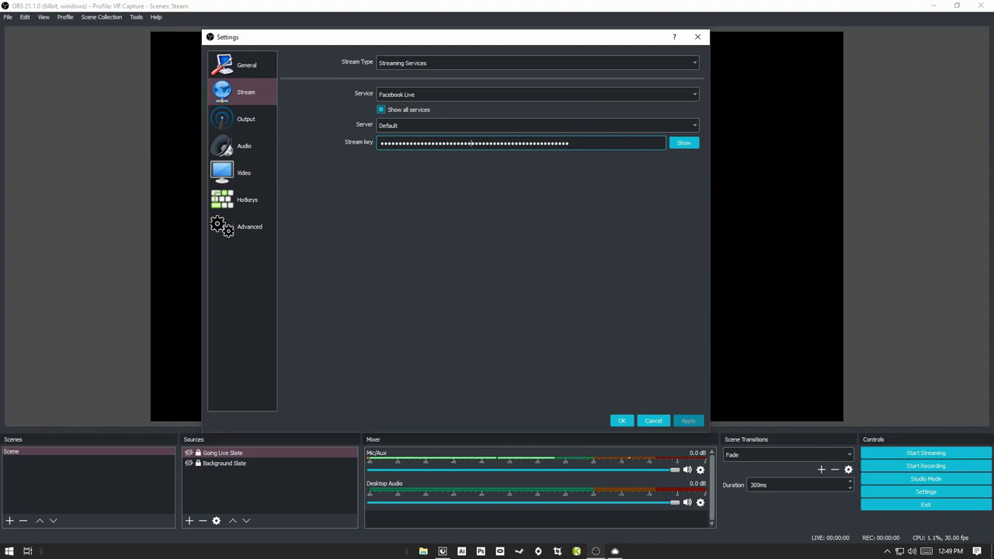
drag(387, 144, 570, 143)
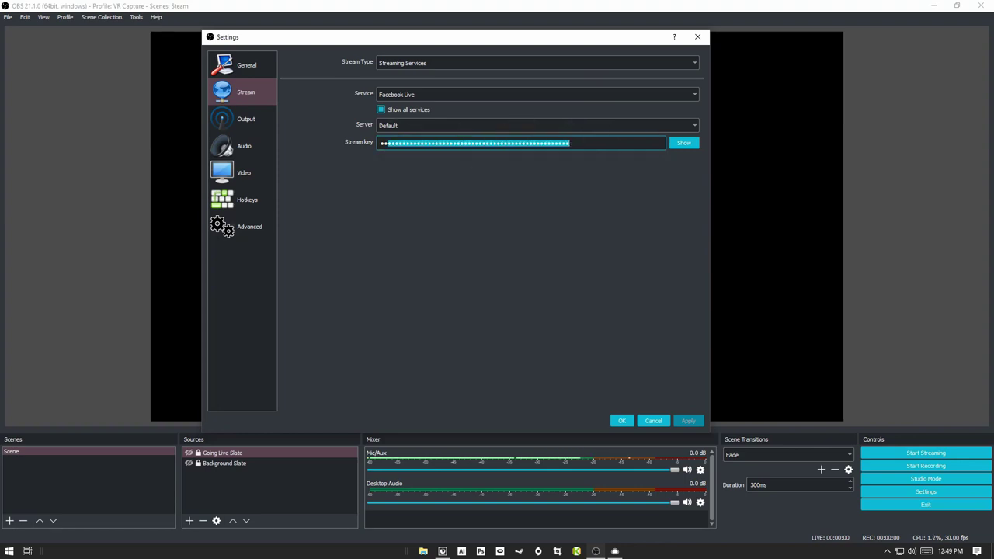
Step: Review the Output settings for streaming and choose mp4 as the recording format
click(242, 118)
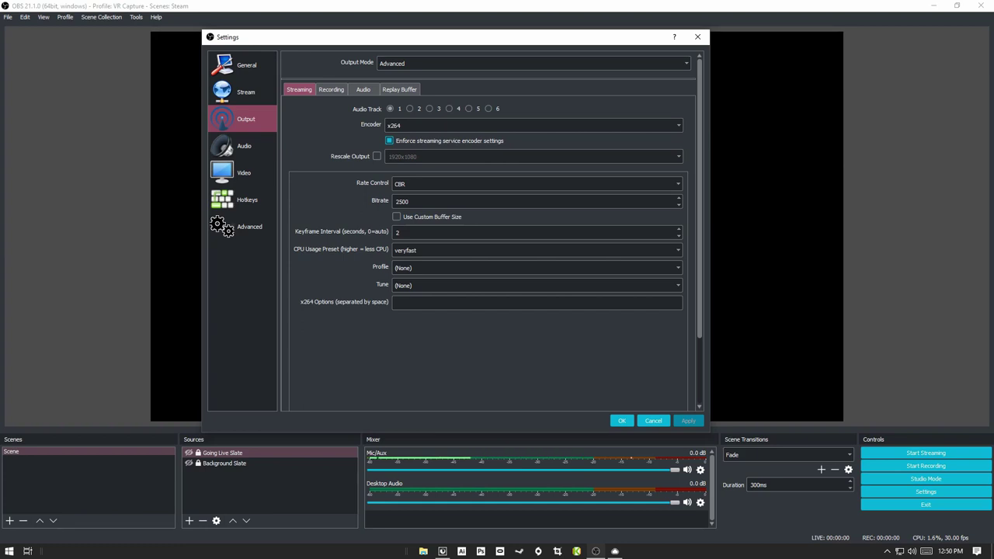
click(439, 199)
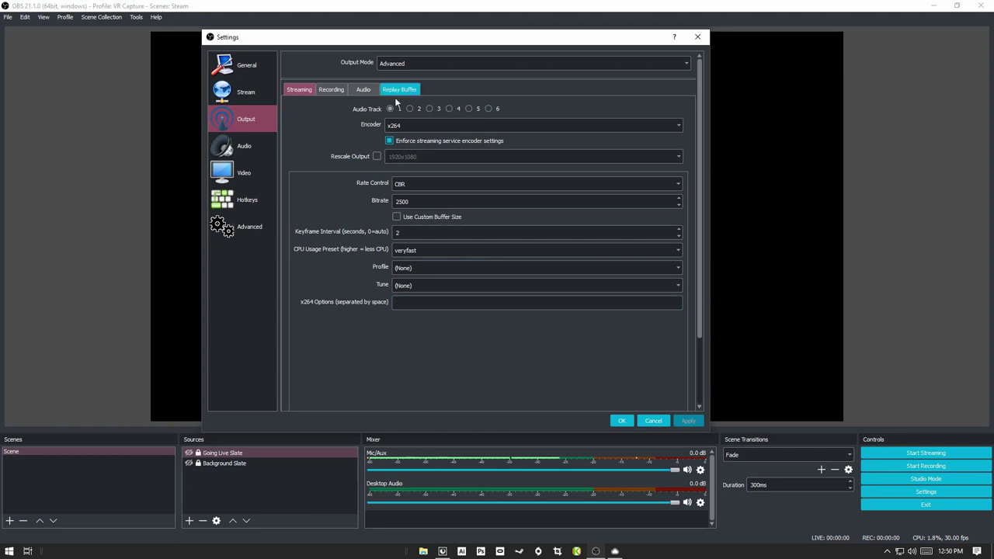
click(331, 90)
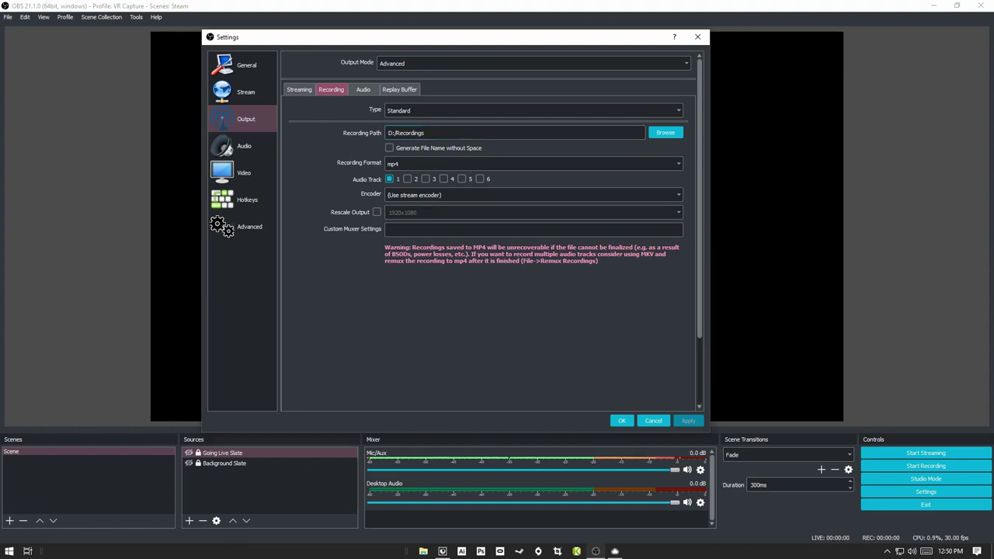
click(402, 165)
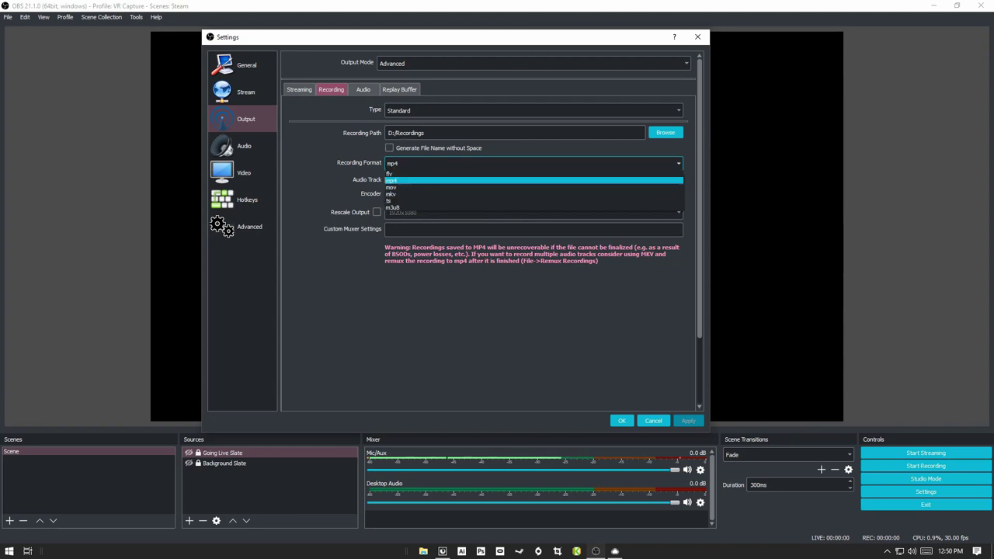
click(347, 170)
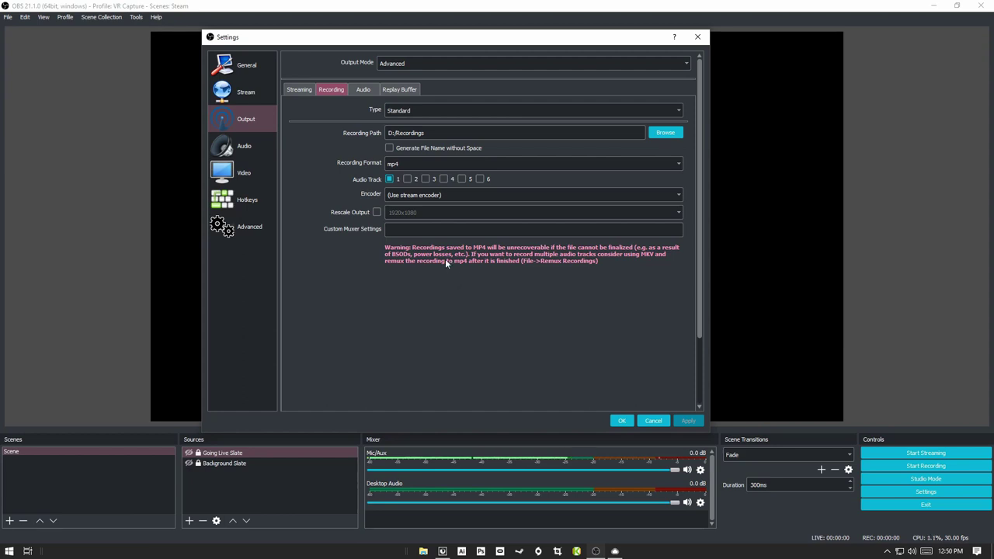
click(448, 164)
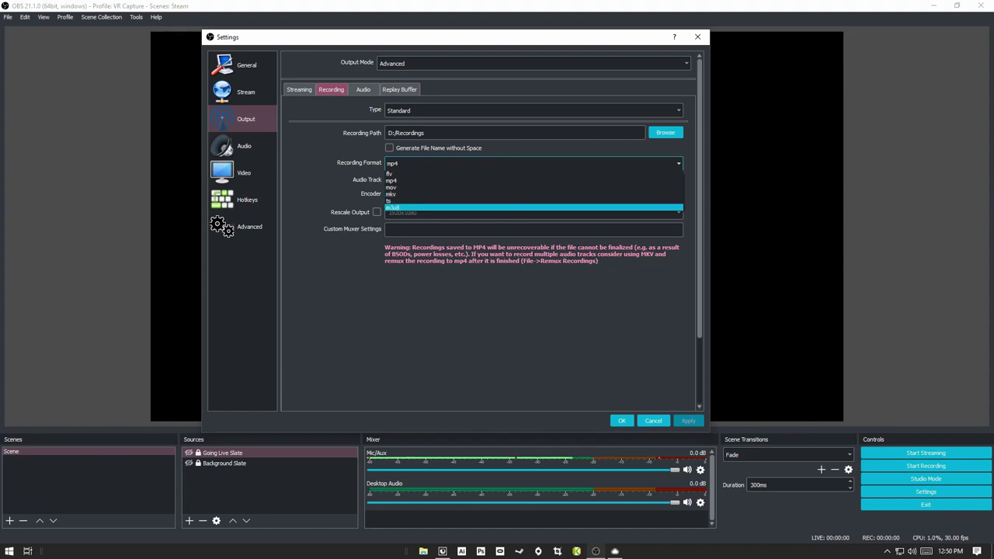
click(447, 179)
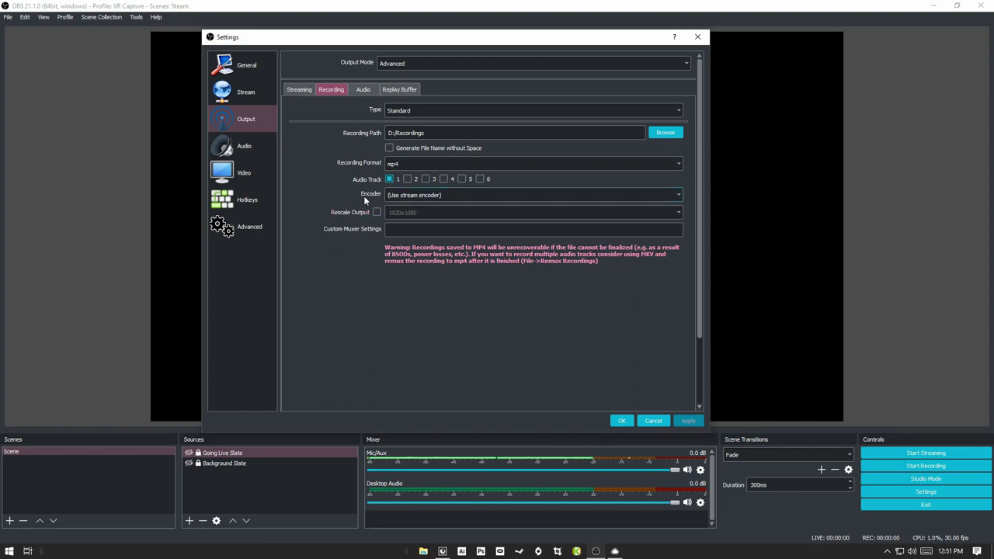
Step: Review the output audio tracks and restore Track 6's audio bitrate to 160
click(365, 90)
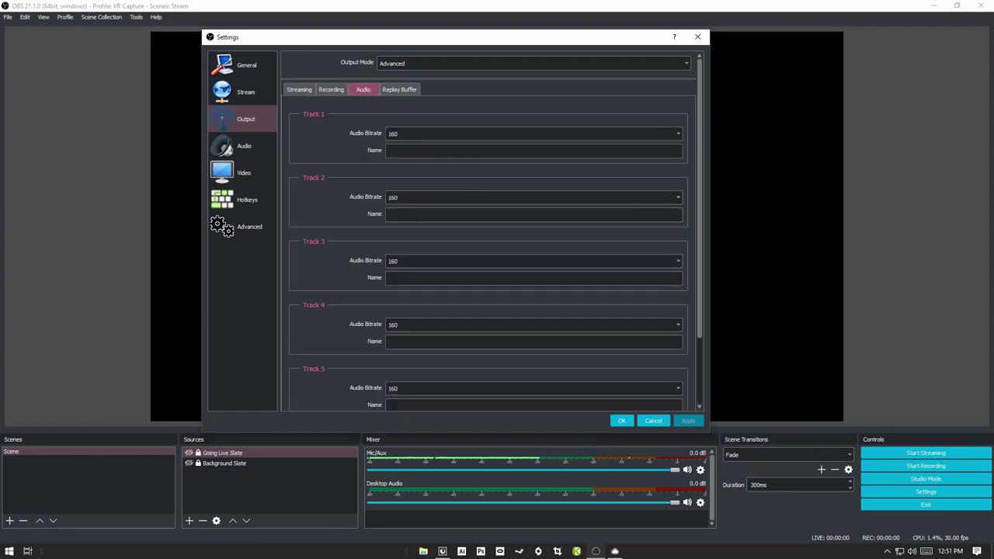
scroll(431, 269, down, 3)
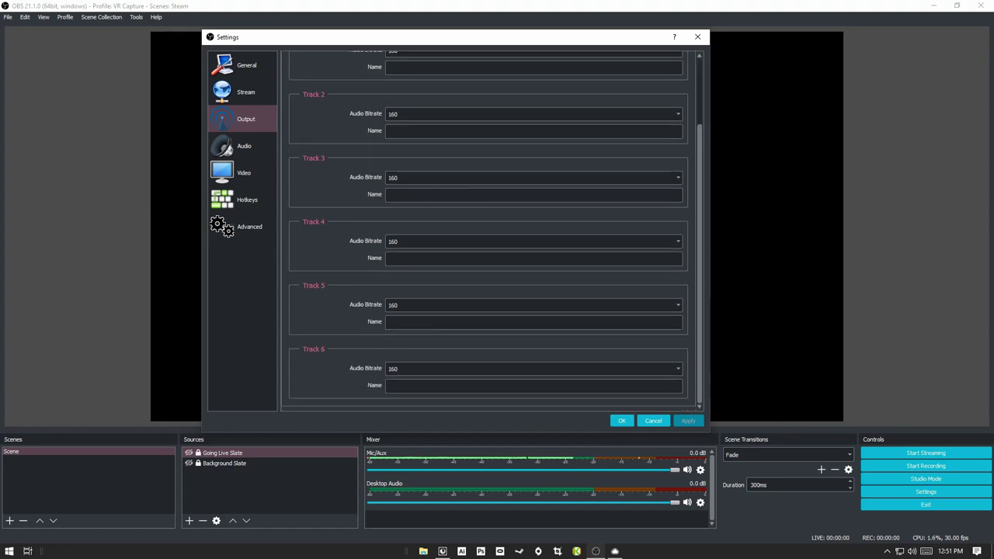
scroll(419, 368, up, 5)
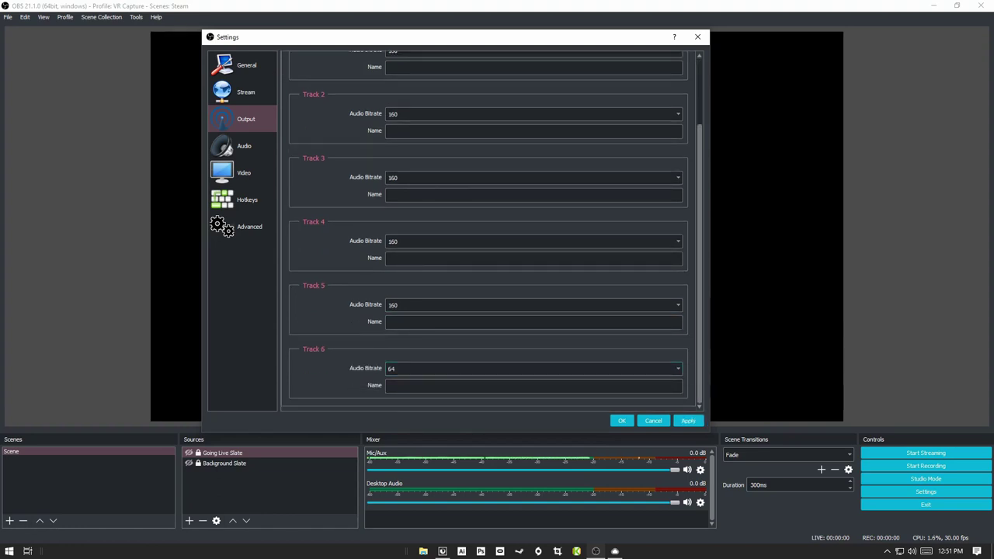
click(413, 368)
click(410, 398)
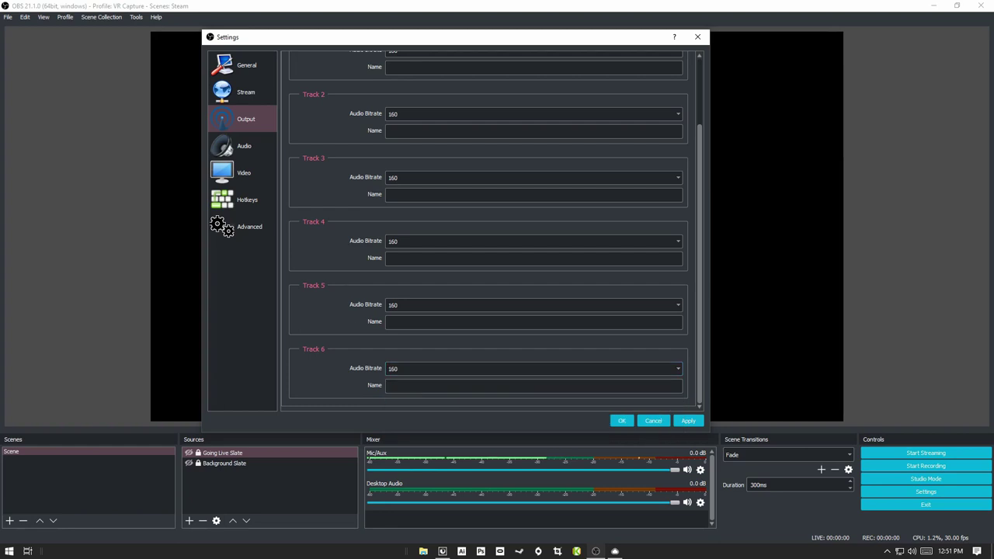
scroll(341, 316, up, 3)
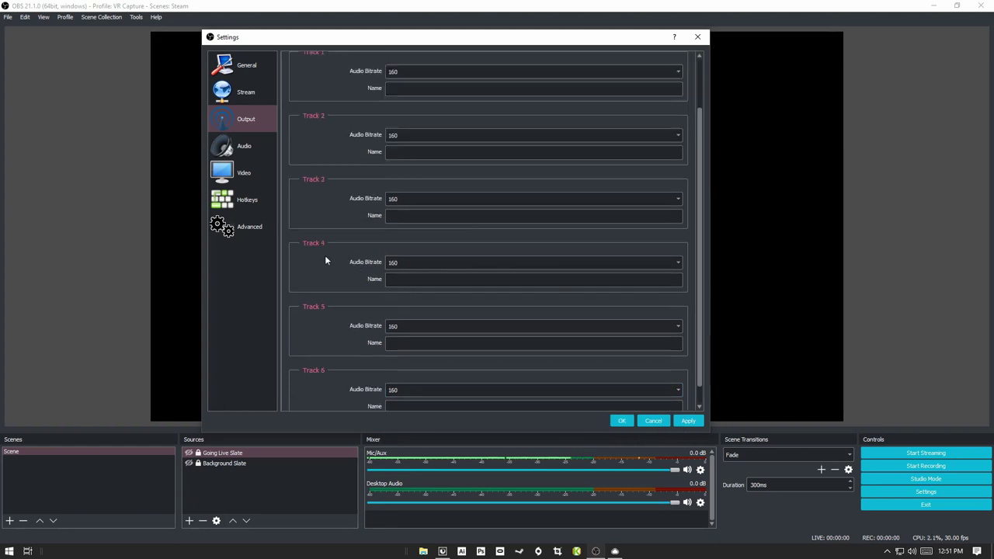
Step: Enable the replay buffer to view its maximum replay time option, and disable it again
click(399, 89)
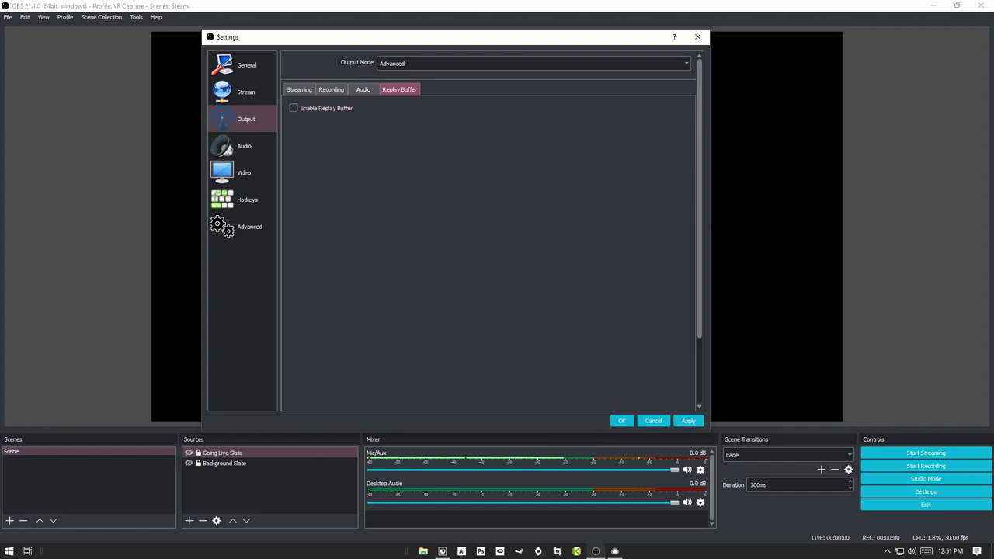
click(293, 108)
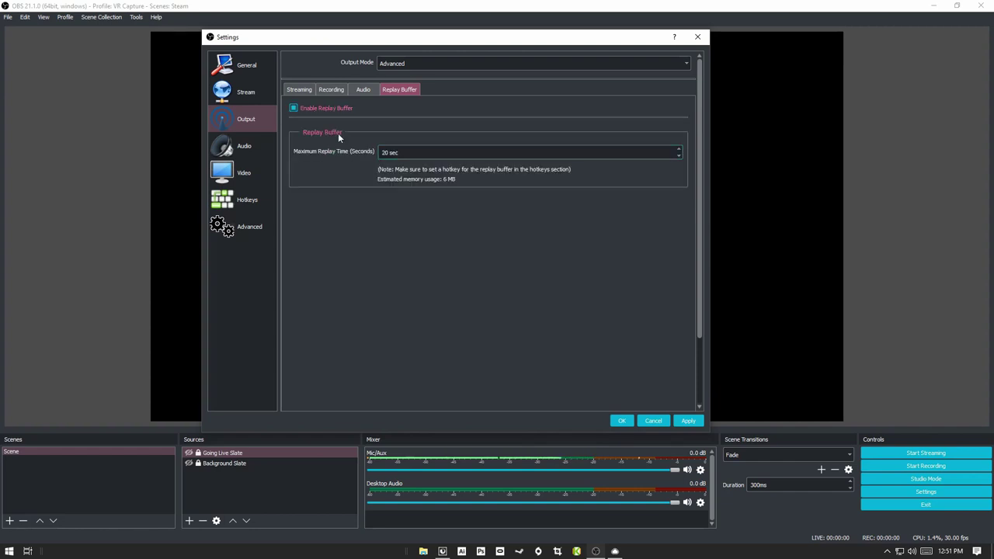
click(294, 108)
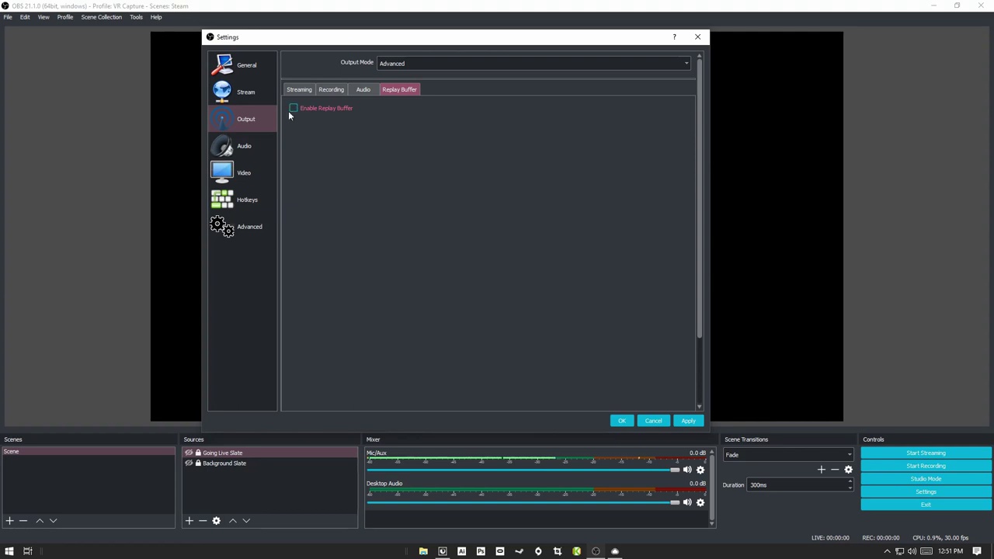
Step: Review the Audio settings, keep Speakers (Realtek High Definition Audio) as the desktop audio device, and check the available microphone devices
click(244, 147)
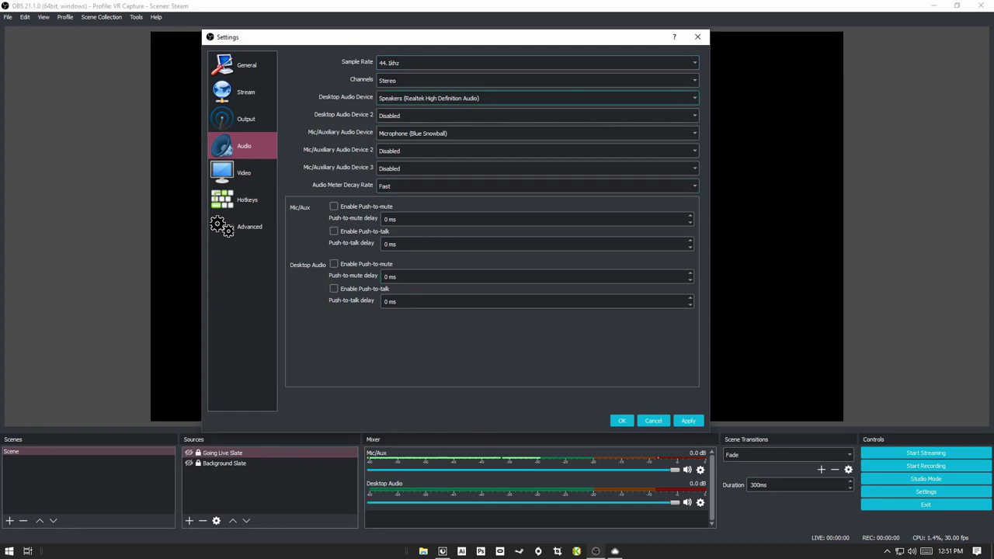
click(439, 99)
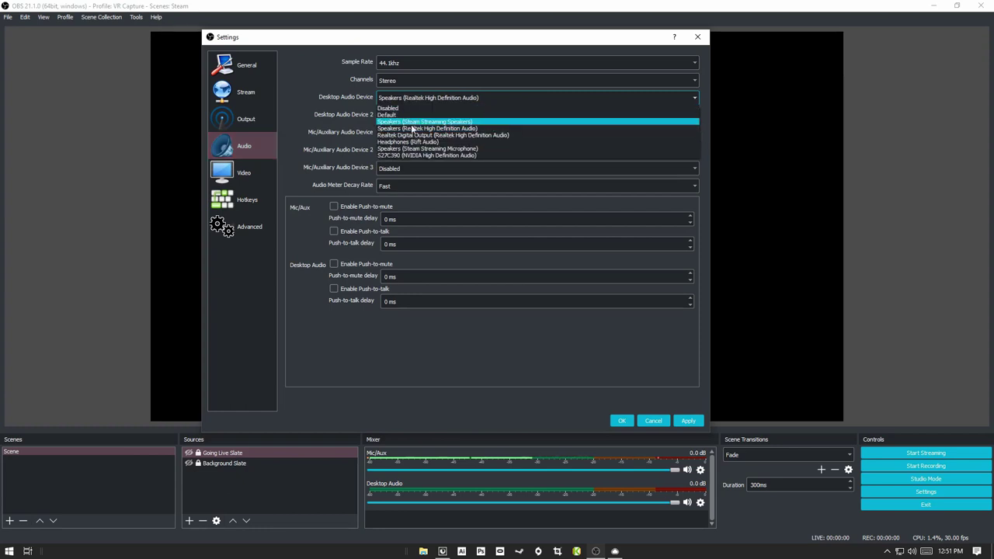
click(434, 128)
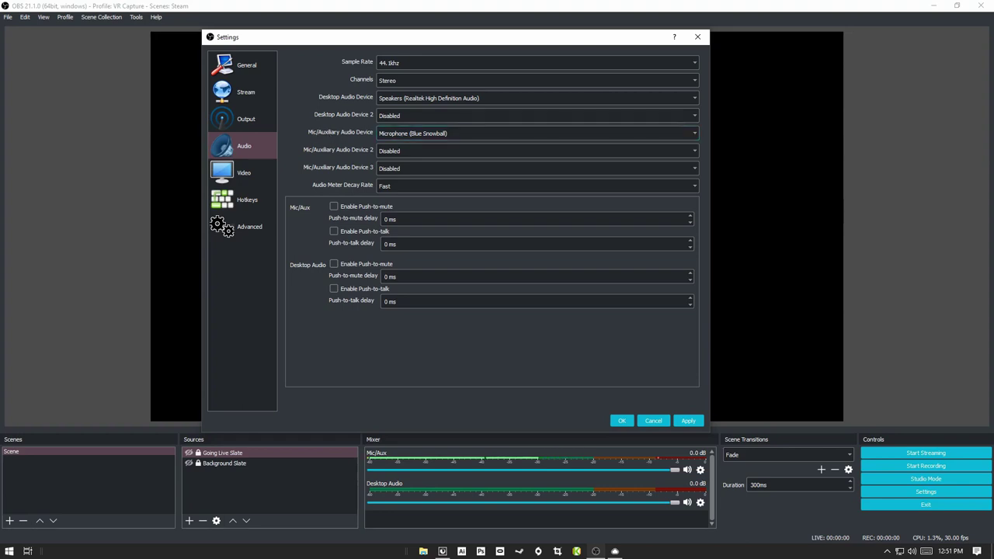
click(384, 134)
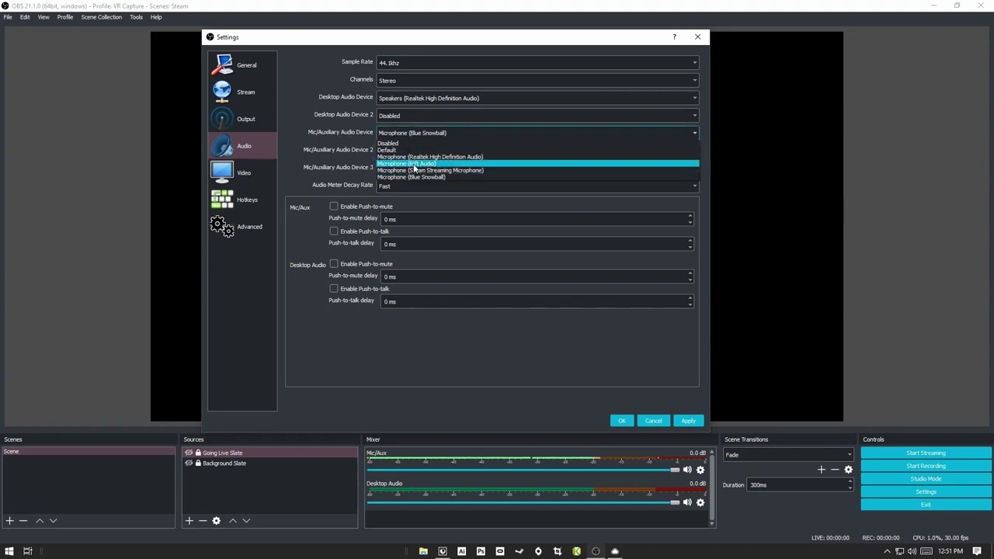
click(458, 135)
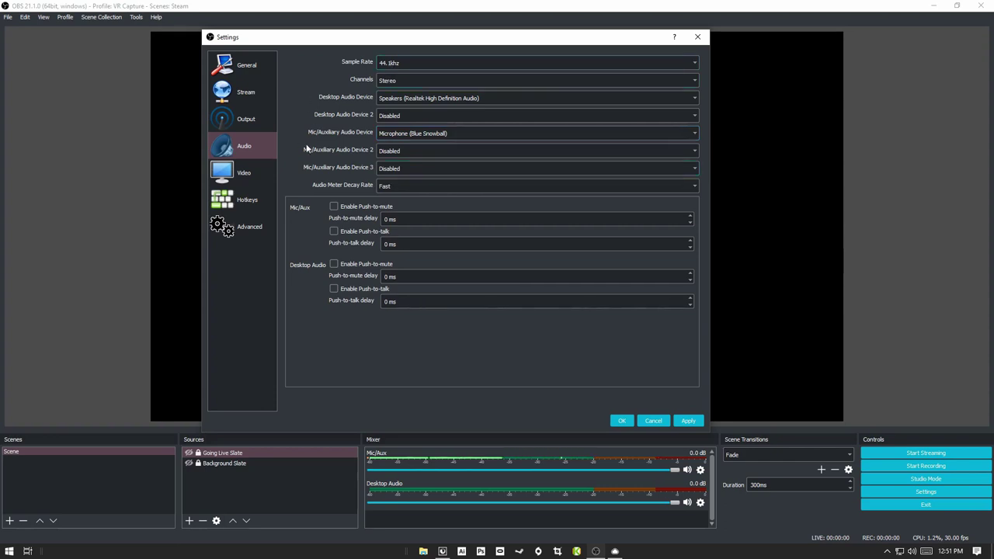
Step: Review the Video settings for resolution and downscale filter, and check the available common FPS values
click(243, 173)
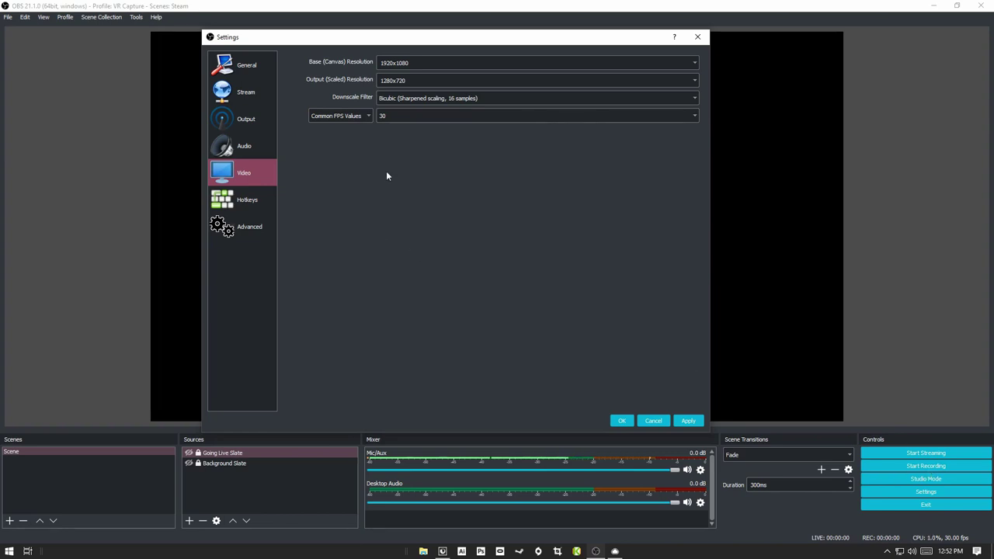
click(535, 115)
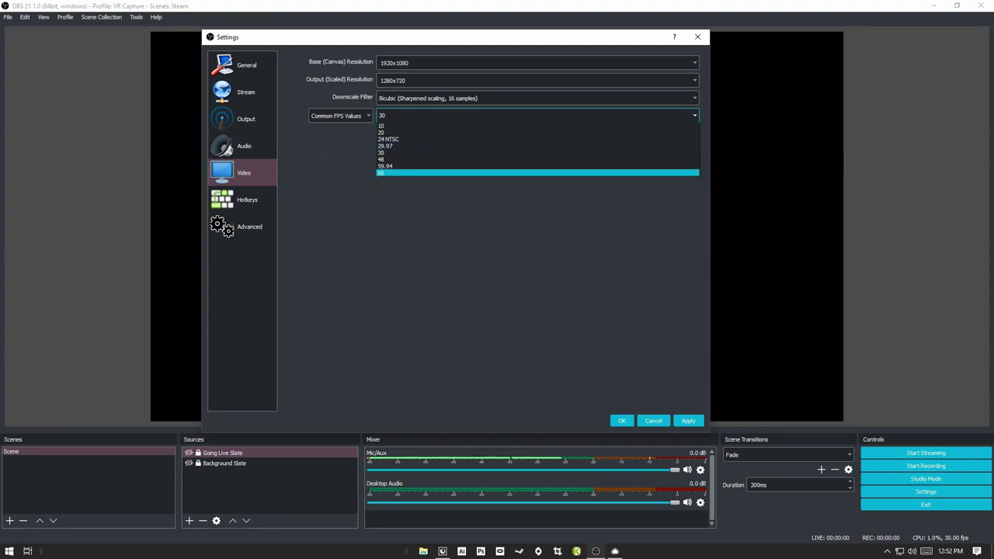
click(421, 109)
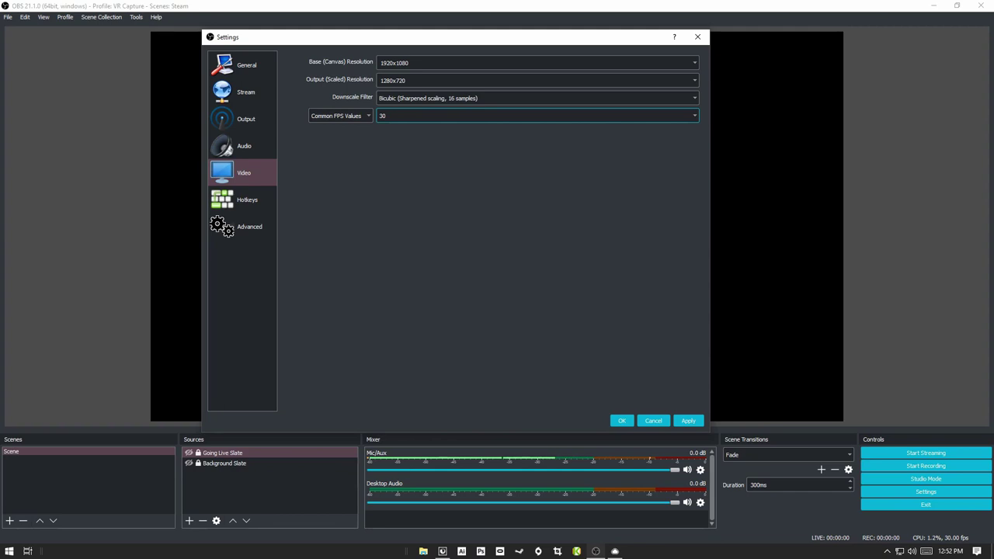
Step: Review the available hotkey assignments and all Advanced settings from process priority to network options
click(243, 199)
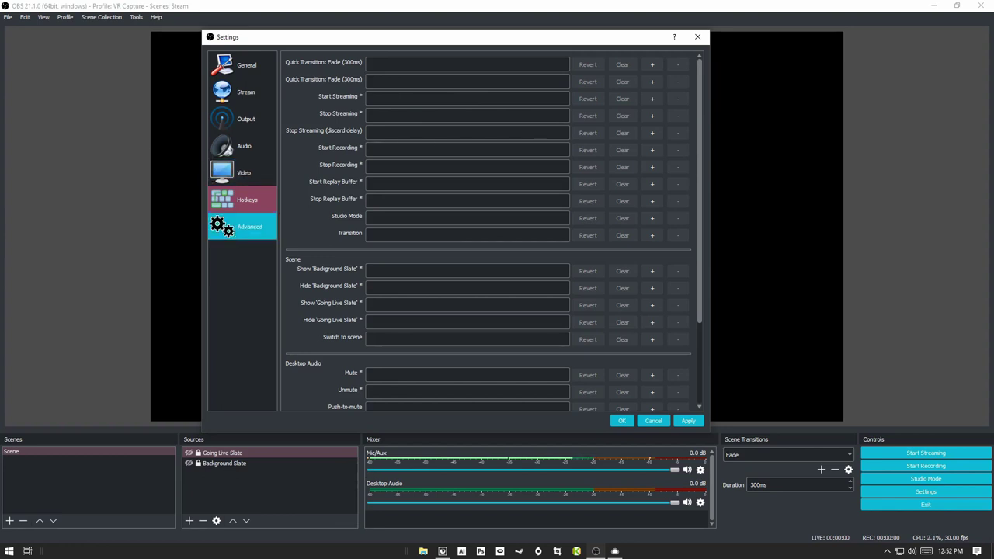
scroll(350, 271, down, 3)
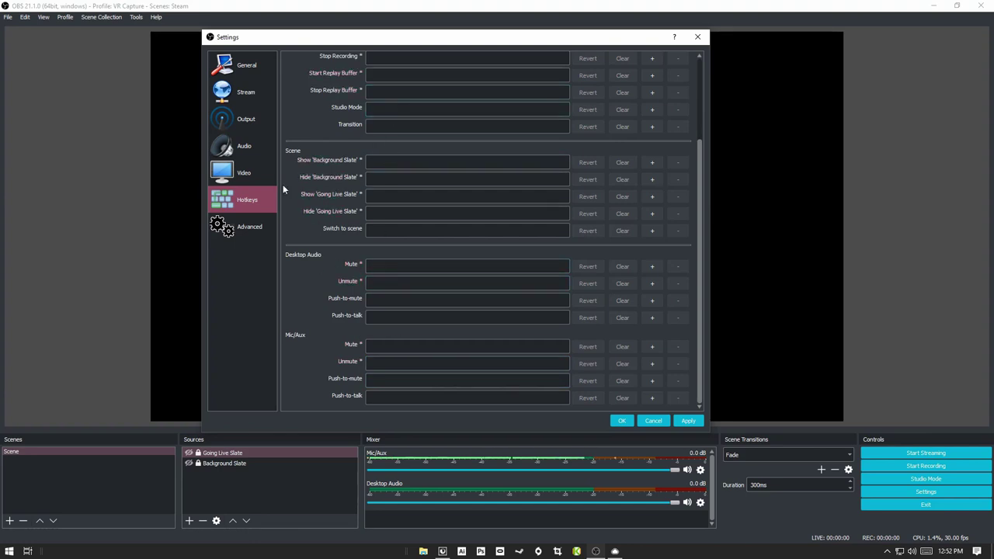
click(242, 226)
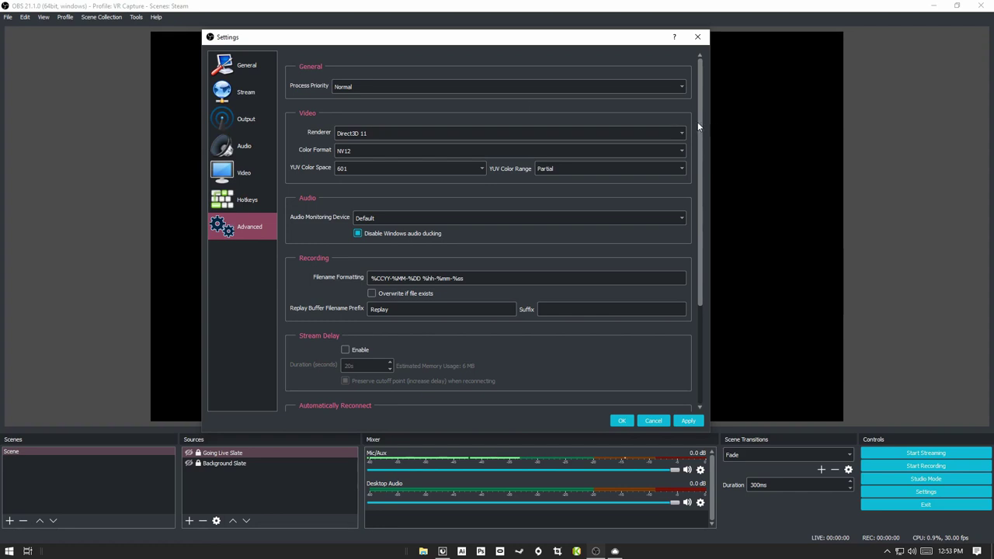
drag(700, 121, 692, 227)
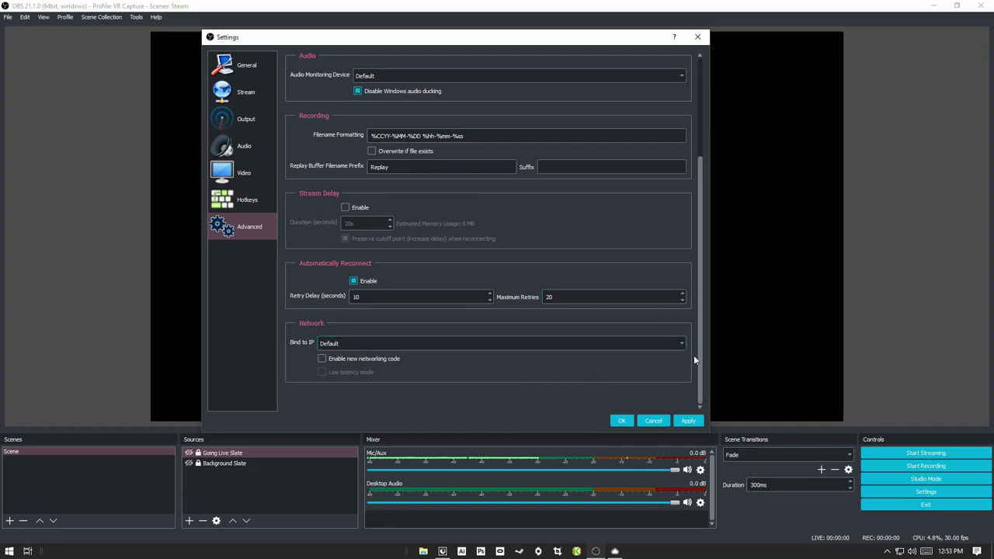
drag(699, 353, 697, 225)
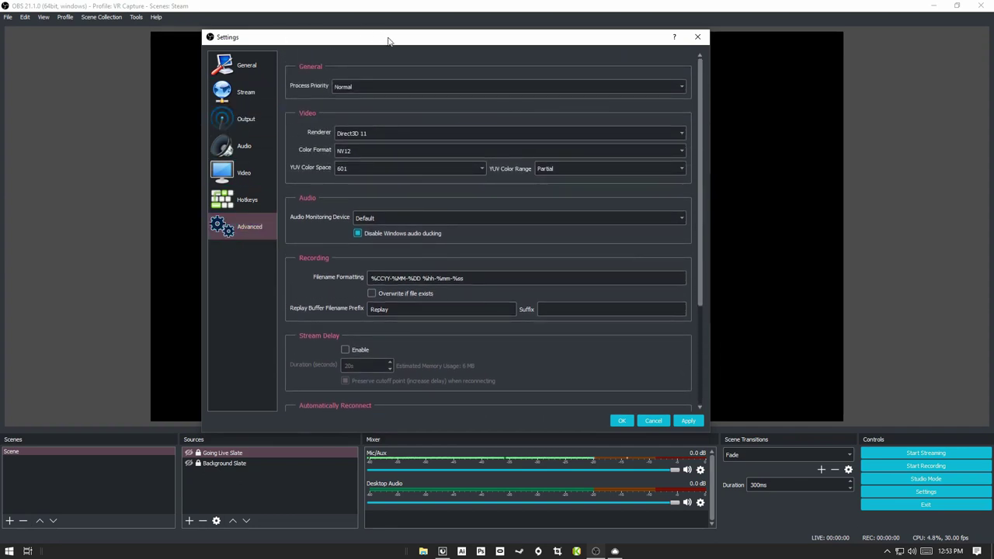
drag(404, 37, 455, 45)
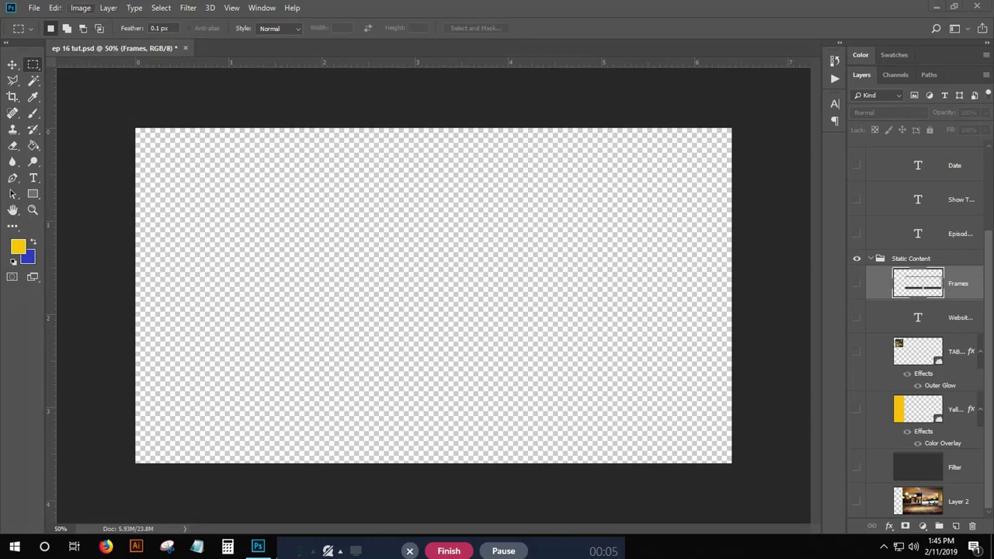
Step: Switch to ep 16 tut.psd in Photoshop and check the document's image size in pixels
click(80, 8)
click(98, 102)
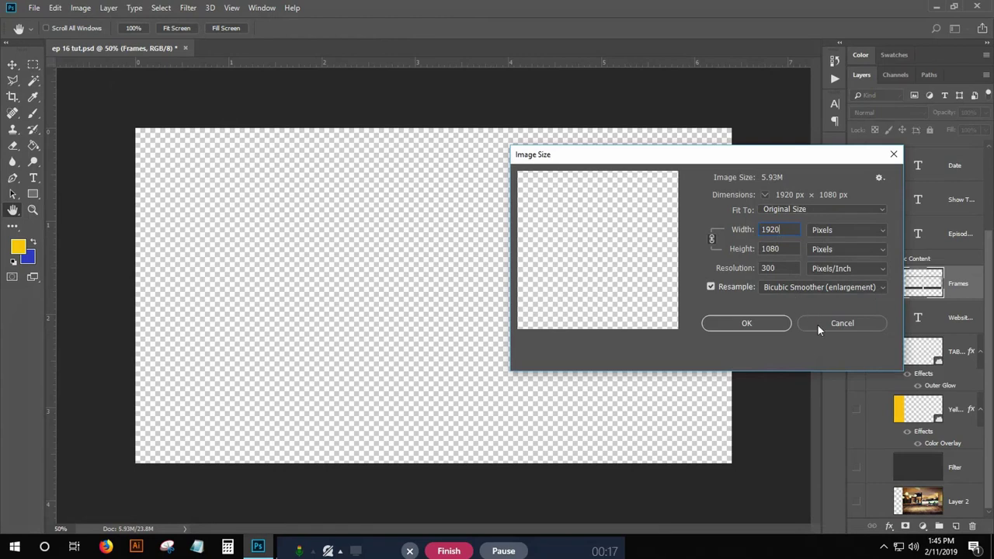
key(Return)
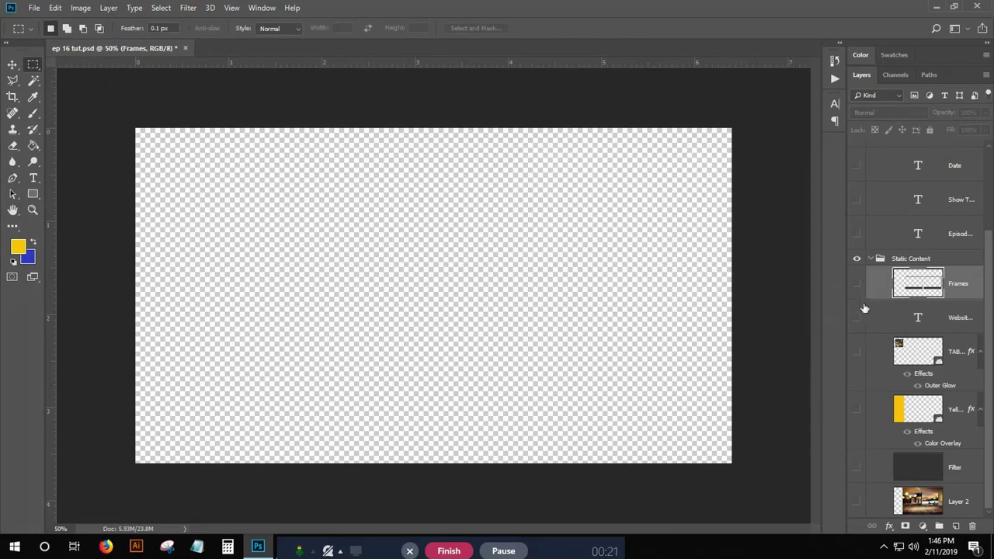
Step: Collapse both layer groups, reopen Static Content, and show its Layer 2 background photo and Filter layers, selecting Filter
click(872, 258)
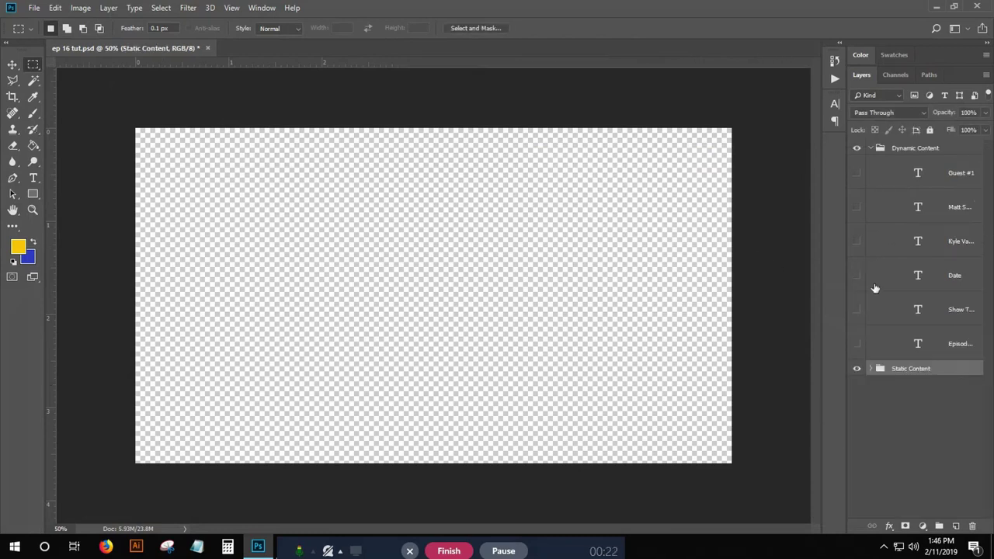
click(871, 148)
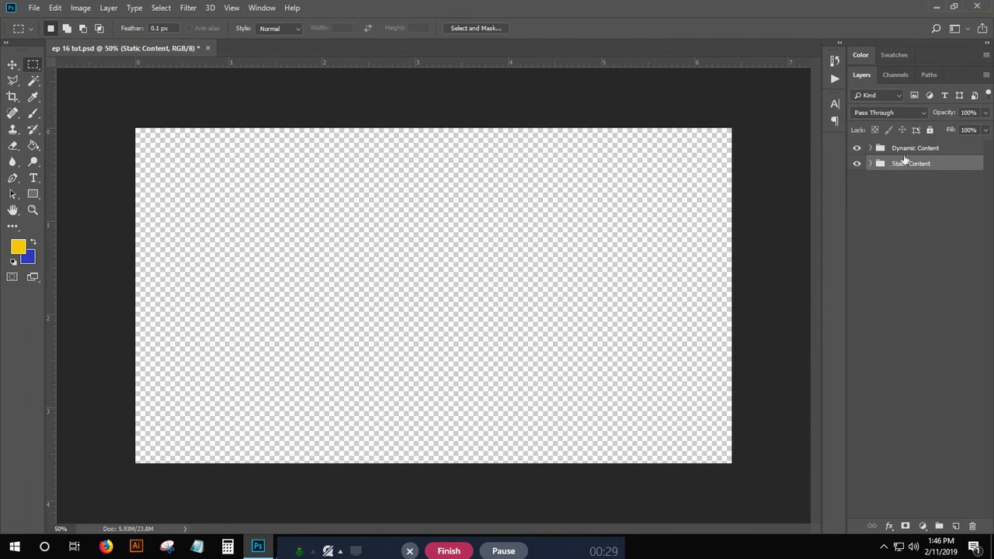
click(870, 163)
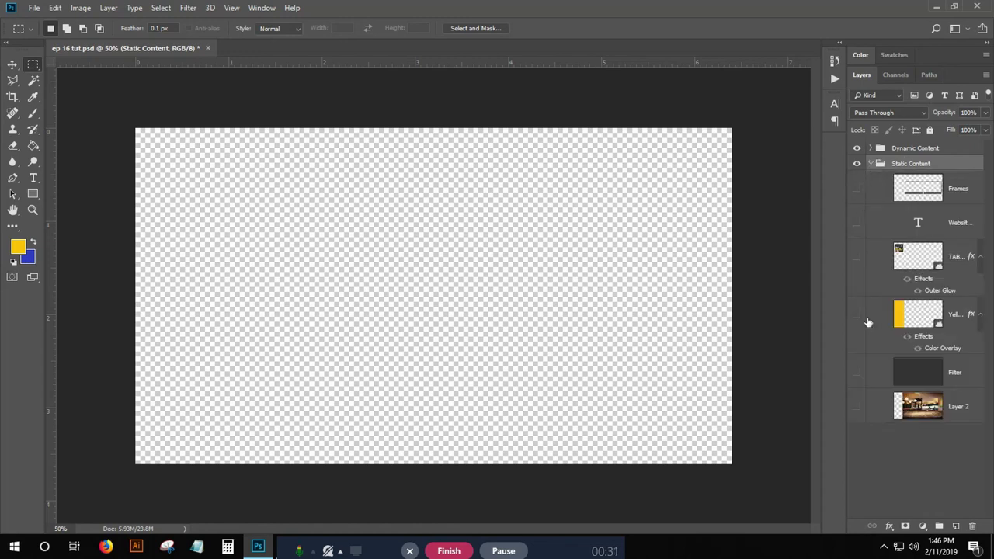
click(857, 407)
click(857, 373)
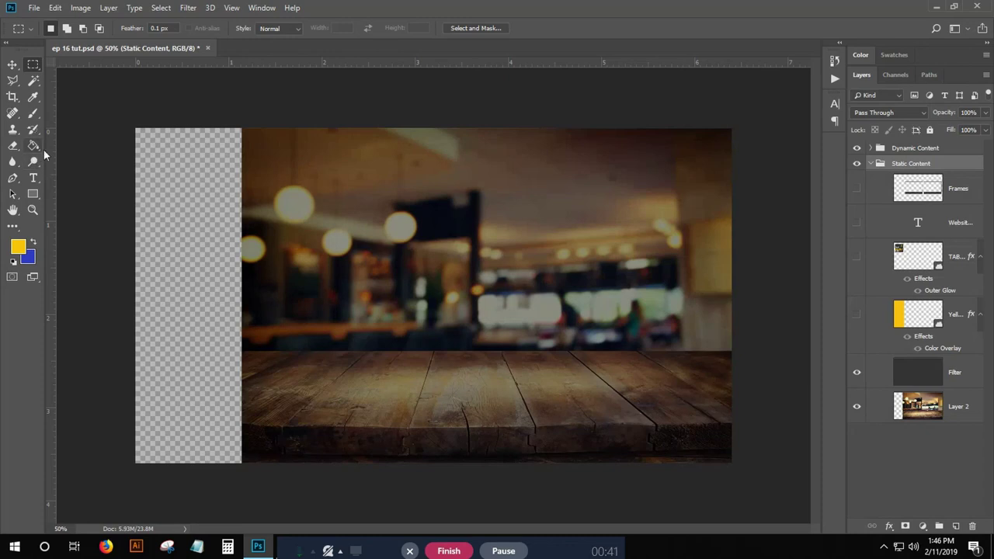
click(917, 378)
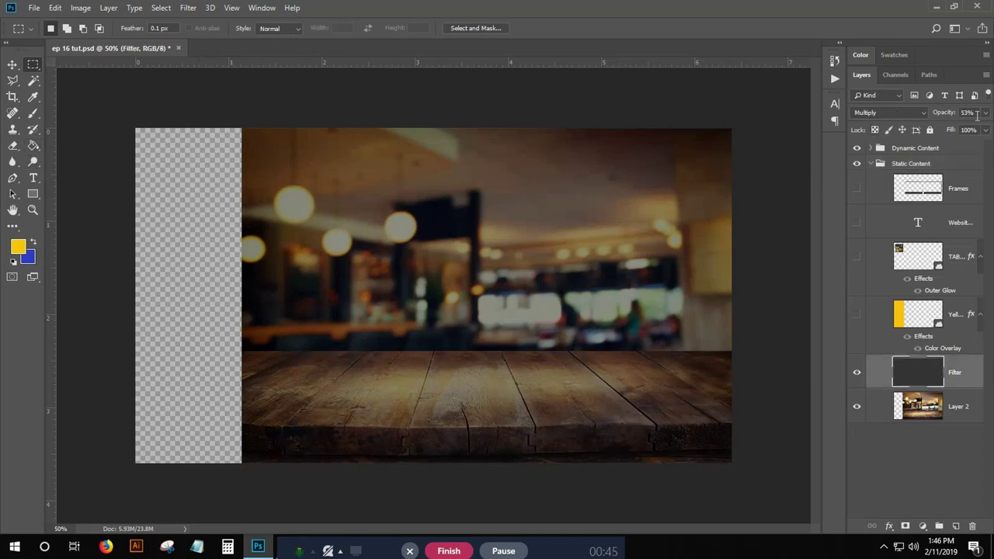
Step: Show the yellow sidebar, logo, website text and Frames layers in the Static Content group
click(857, 313)
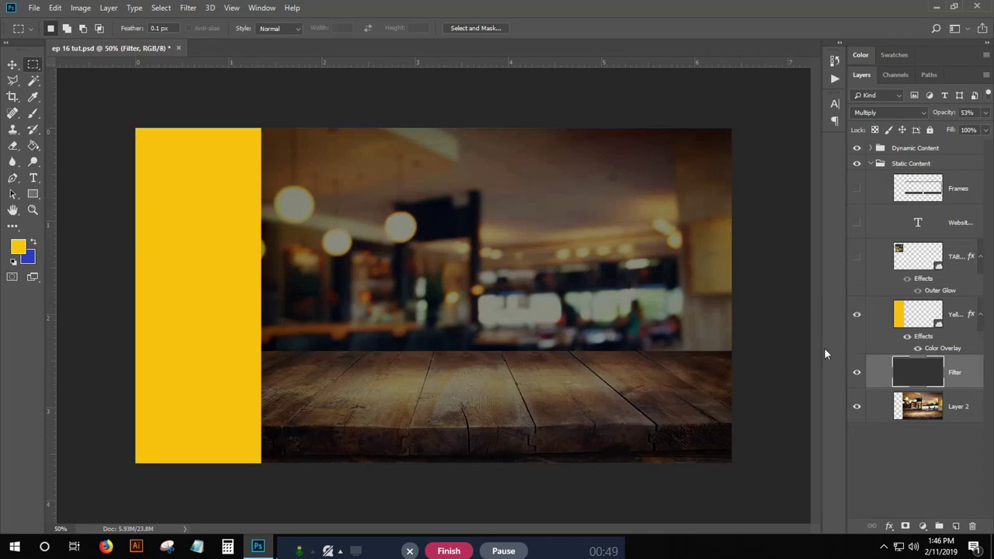
click(857, 257)
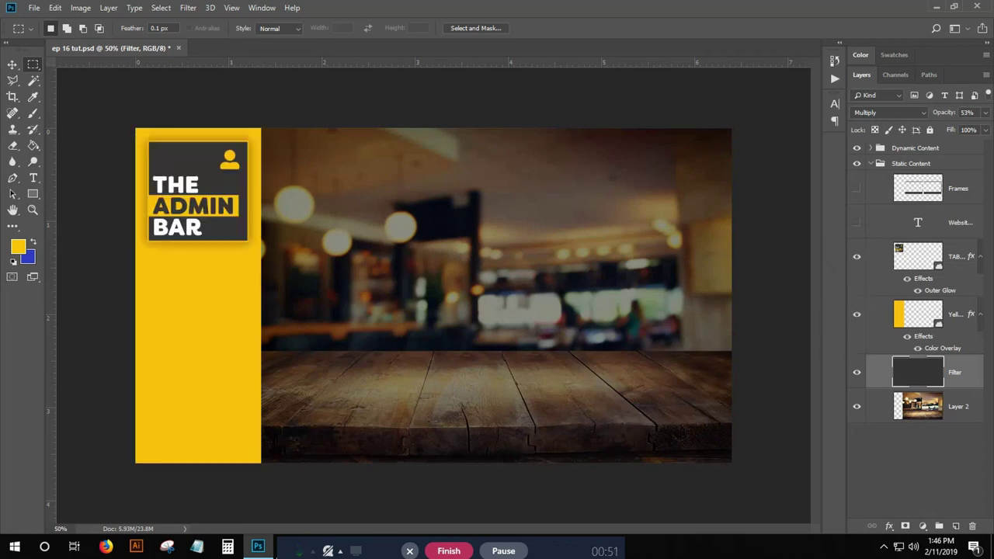
click(856, 222)
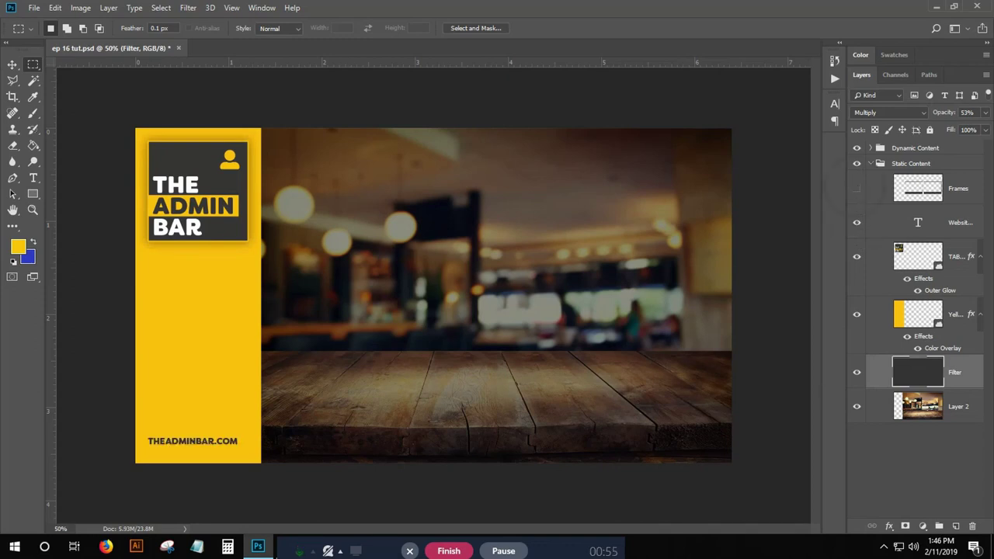
click(856, 188)
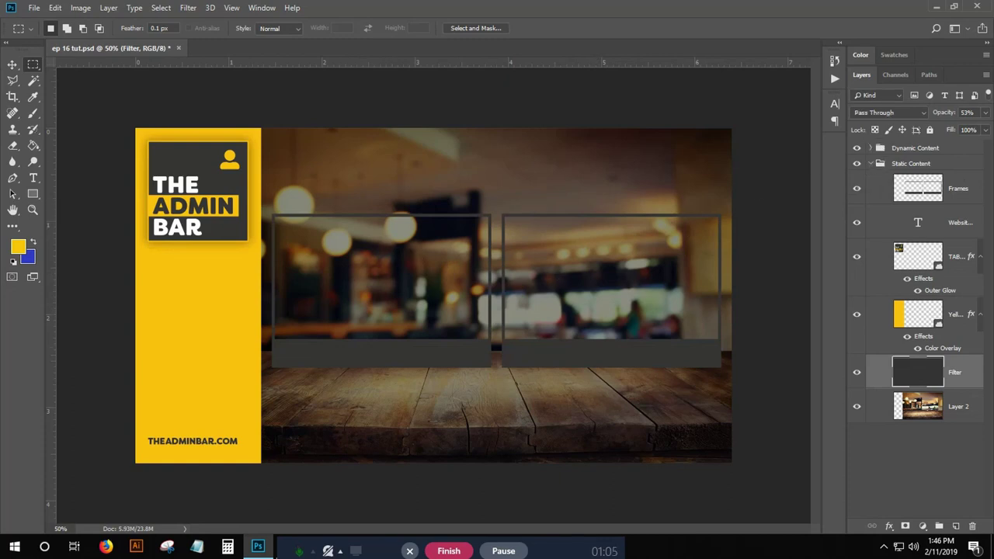
Step: Collapse the Static Content group, expand Dynamic Content, and show its episode number text layer
click(870, 163)
click(870, 147)
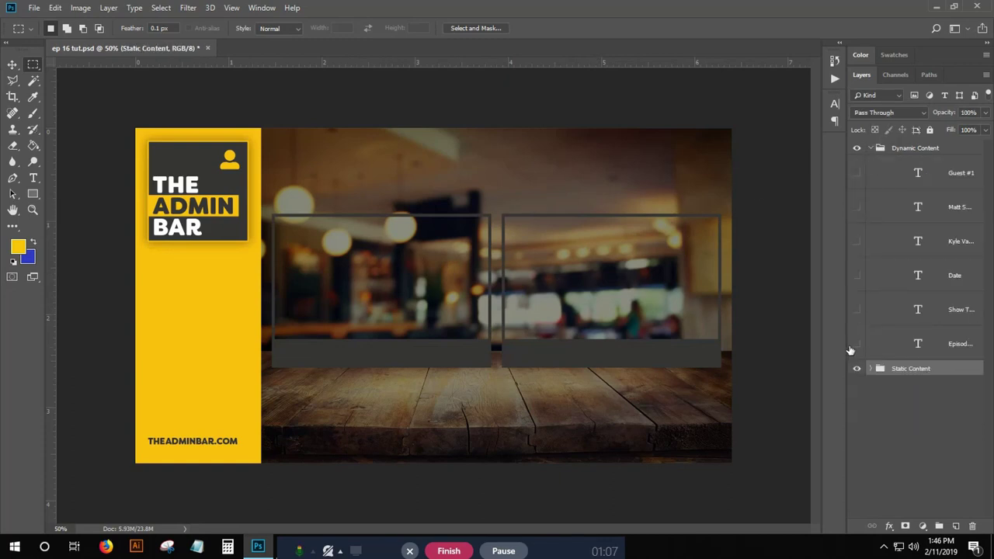
click(854, 345)
Step: Try changing the episode text to EP. 17, and set it back to EP. 16
click(34, 178)
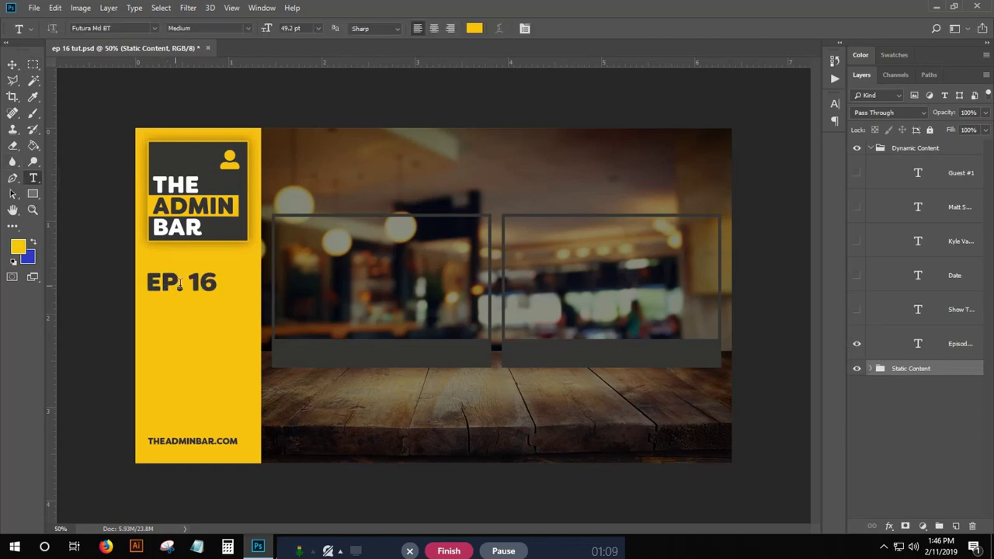
double_click(190, 281)
text(17)
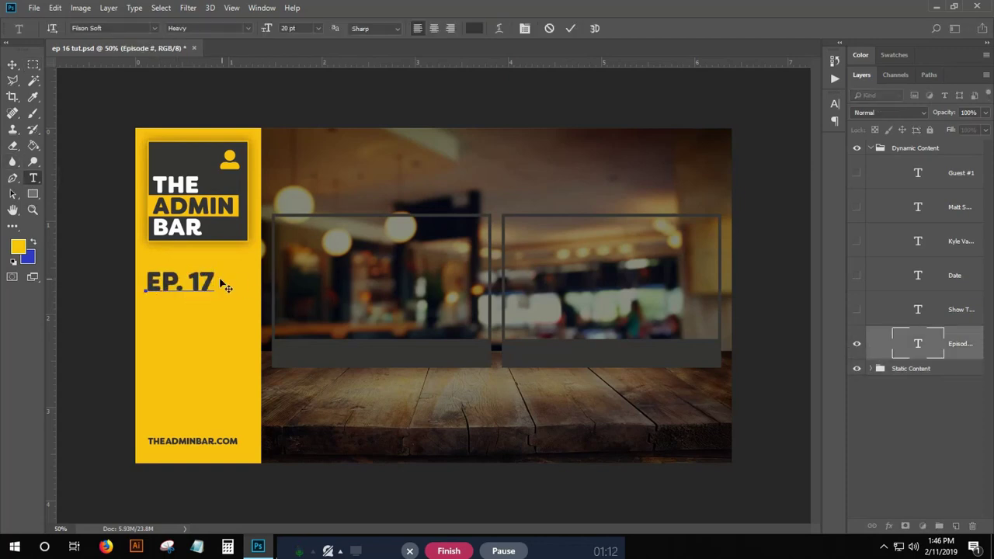
drag(215, 284, 201, 284)
text(6)
click(33, 64)
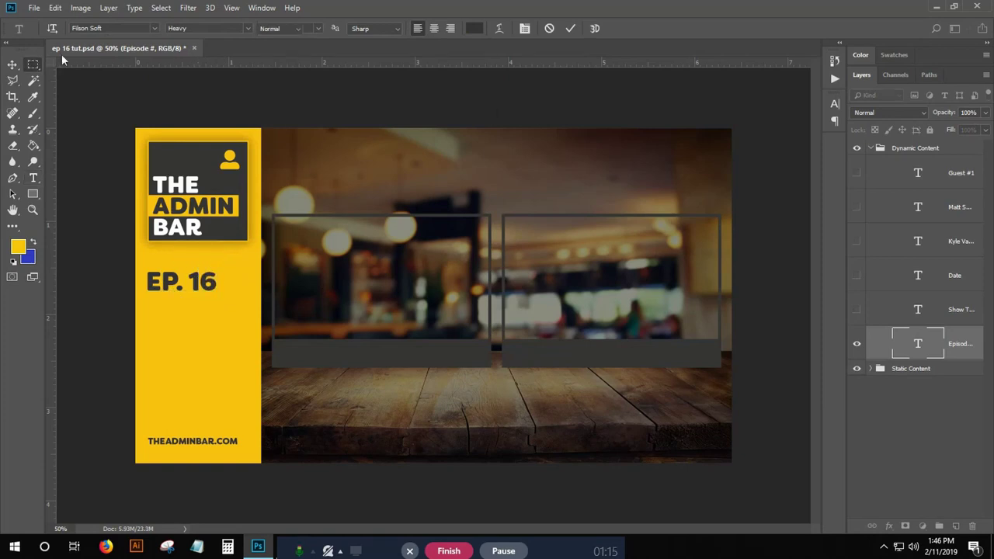
Step: Show the show title, date and both host name text layers in the Dynamic Content group
click(856, 309)
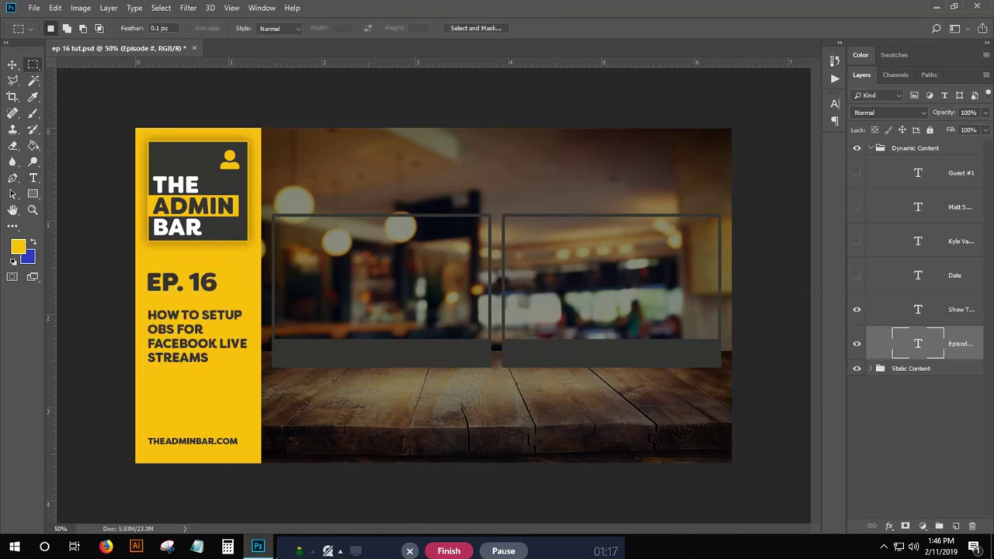
click(856, 275)
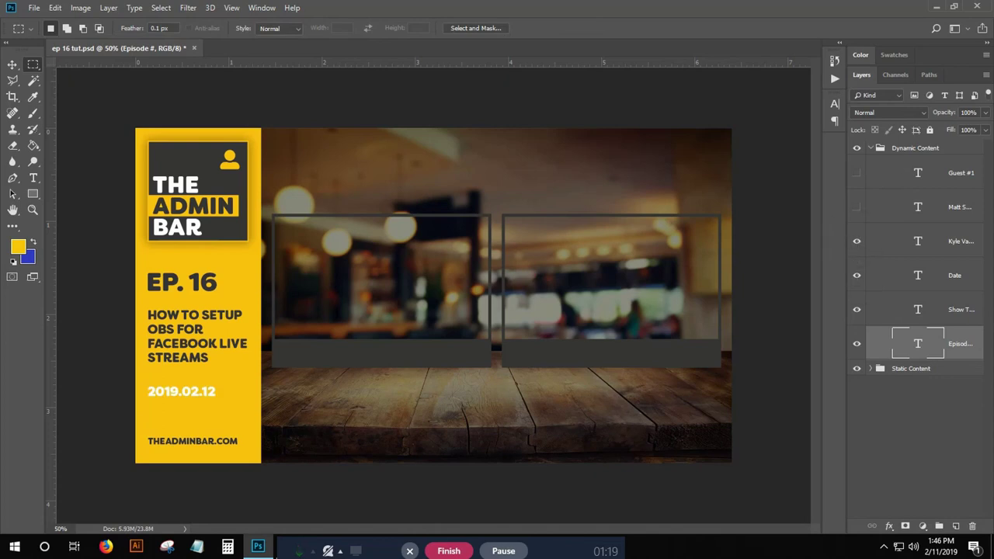
click(856, 207)
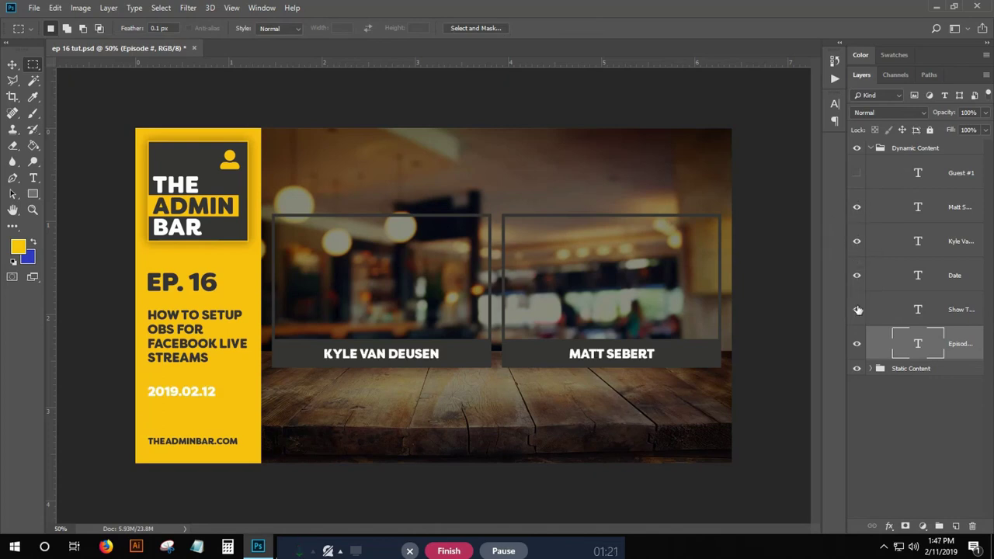
Step: On the Frames layer in Static Content, select the empty interiors of both camera frames together with the Magic Wand
click(870, 368)
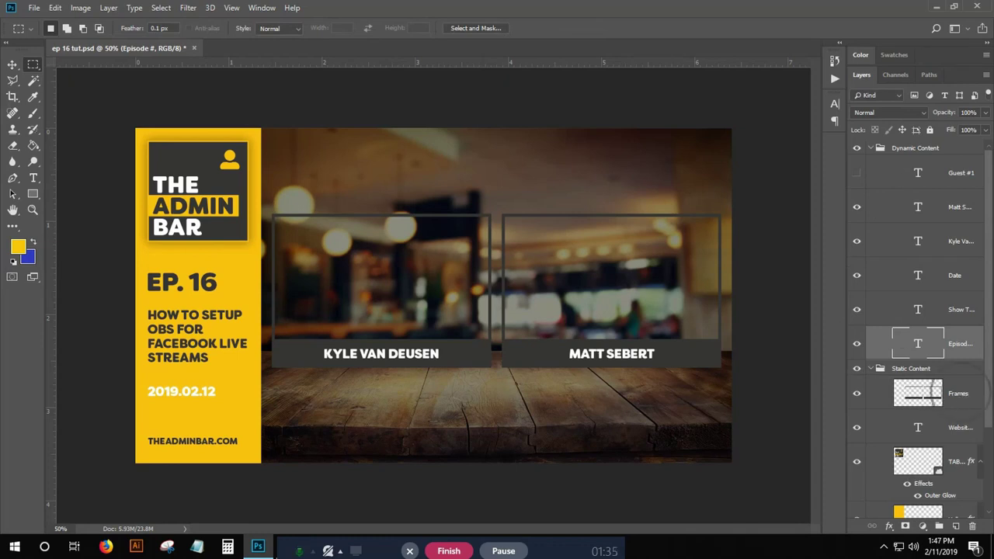
click(928, 395)
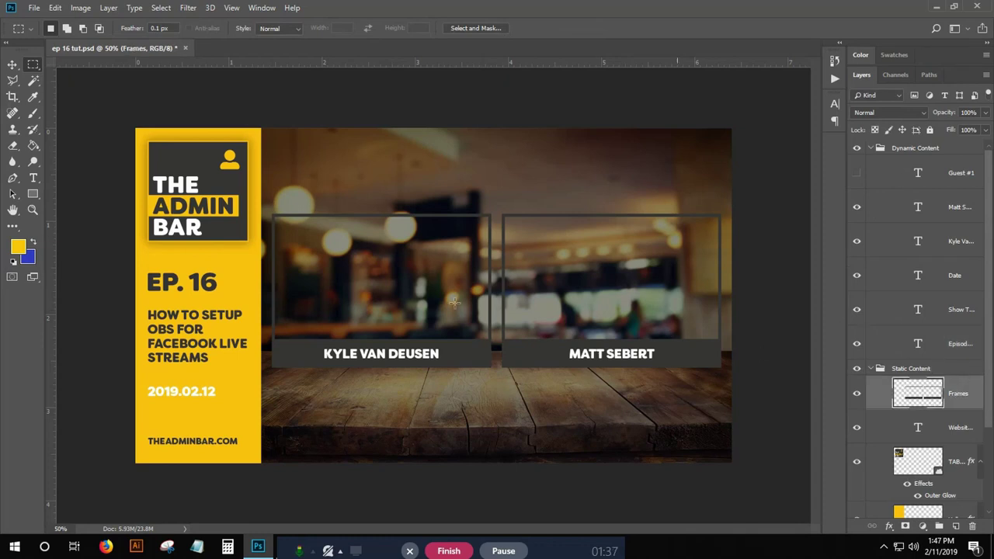
click(36, 81)
click(403, 285)
shift+click(547, 303)
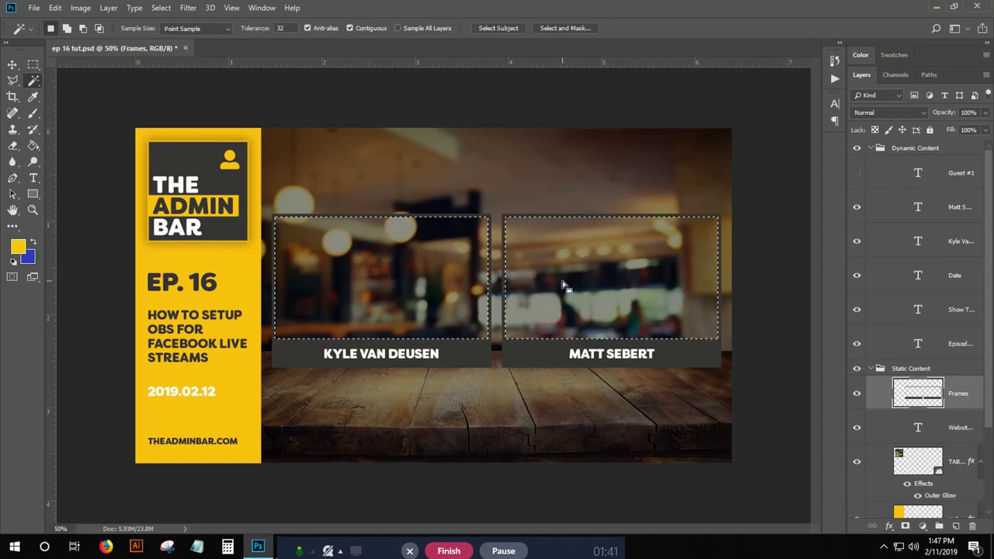
Step: Delete the selected camera frame areas from the Filter layer and the Layer 2 background photo, and clear the selection
scroll(928, 400, down, 3)
scroll(928, 400, down, 1)
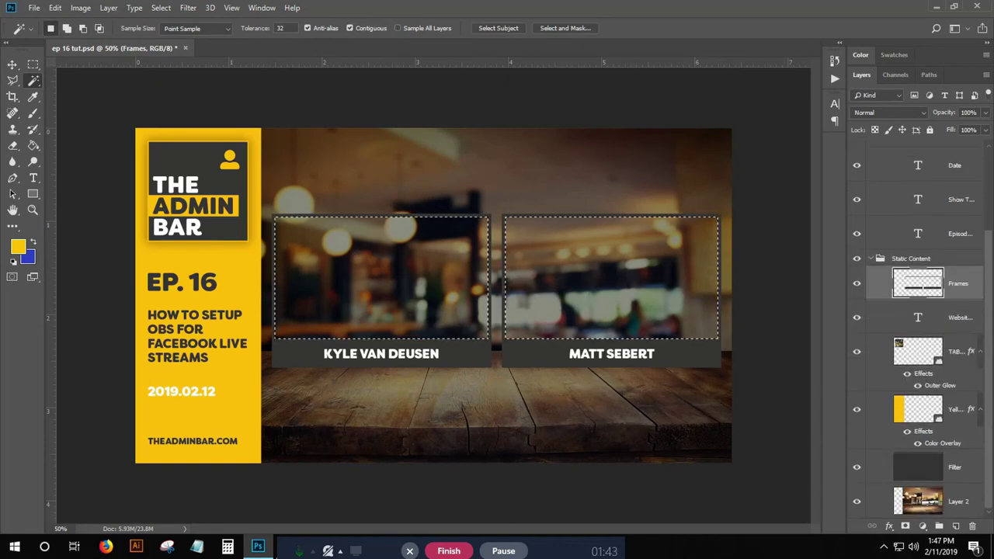
click(932, 467)
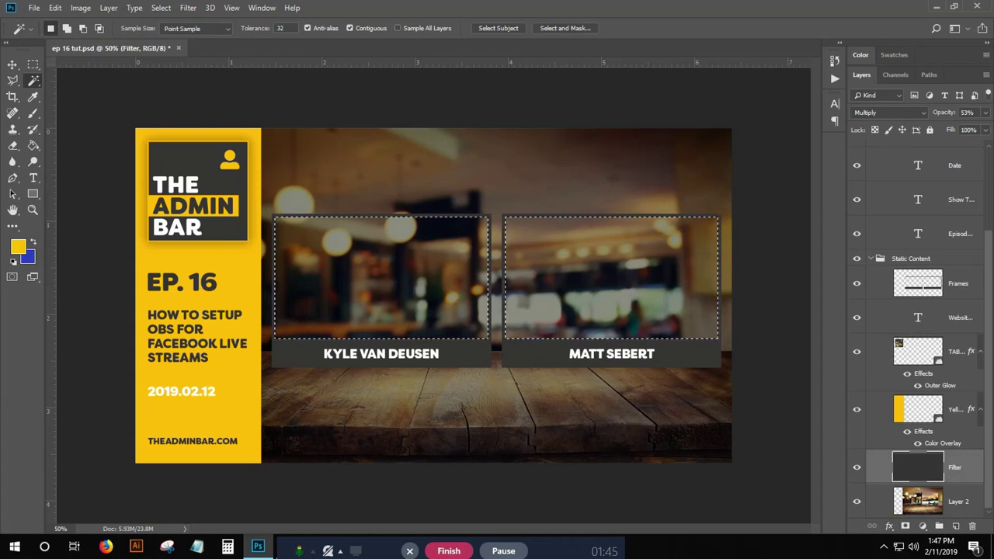
key(Delete)
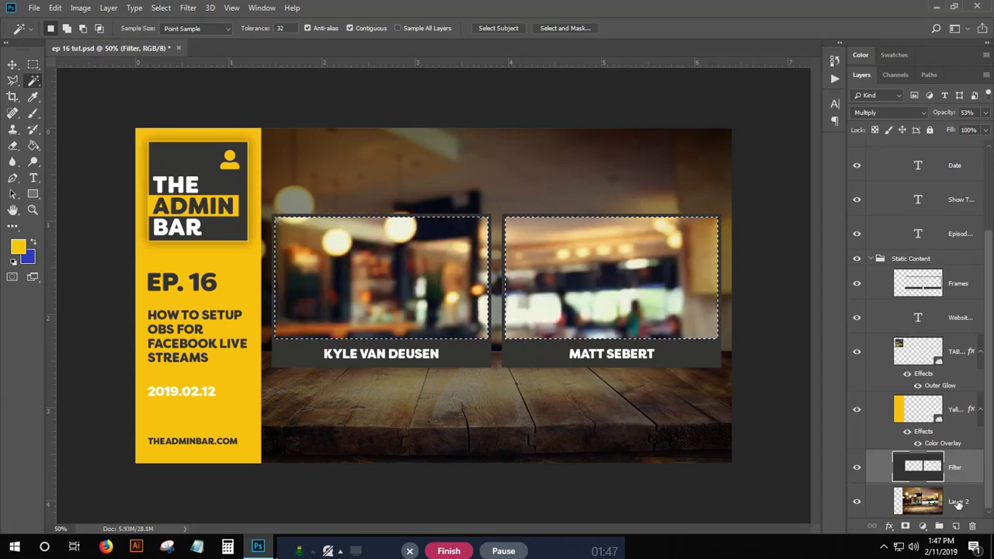
click(923, 506)
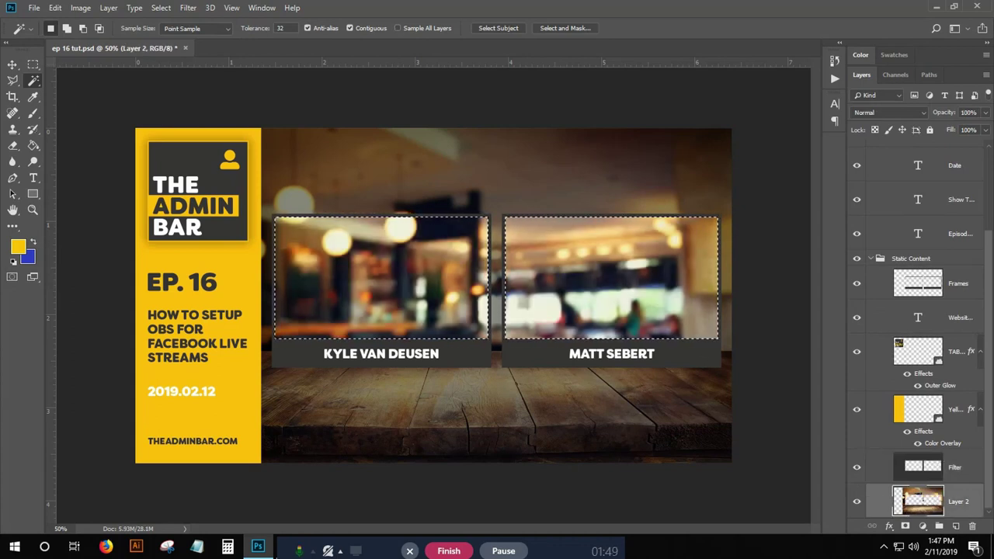
key(Delete)
click(33, 63)
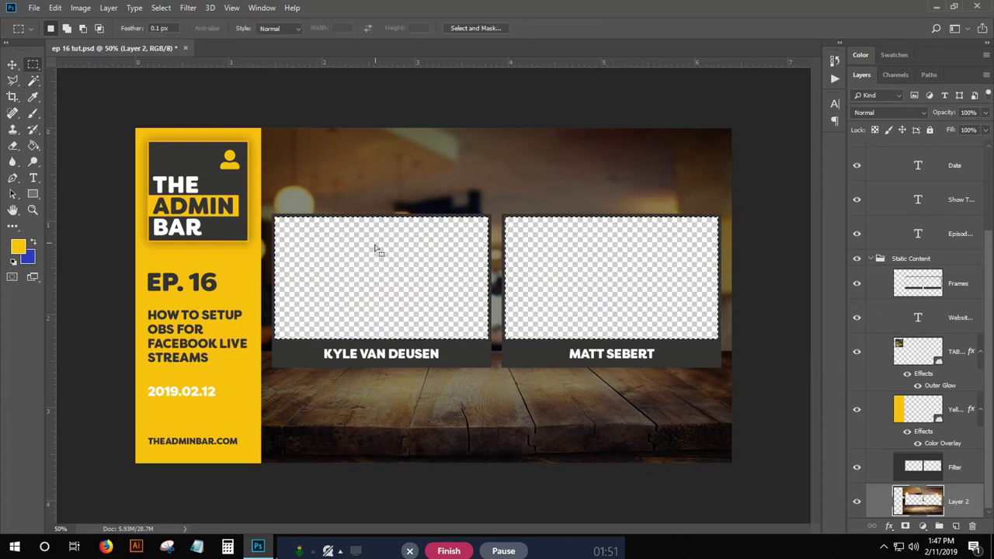
click(405, 284)
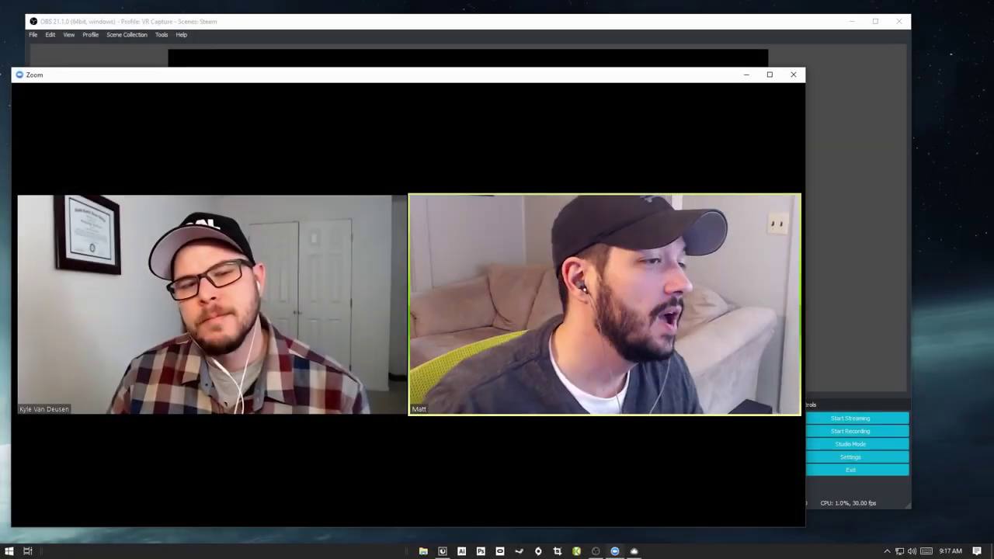
Step: Reposition the Zoom meeting window showing both callers side by side, and switch to OBS in front of it
drag(235, 75, 237, 86)
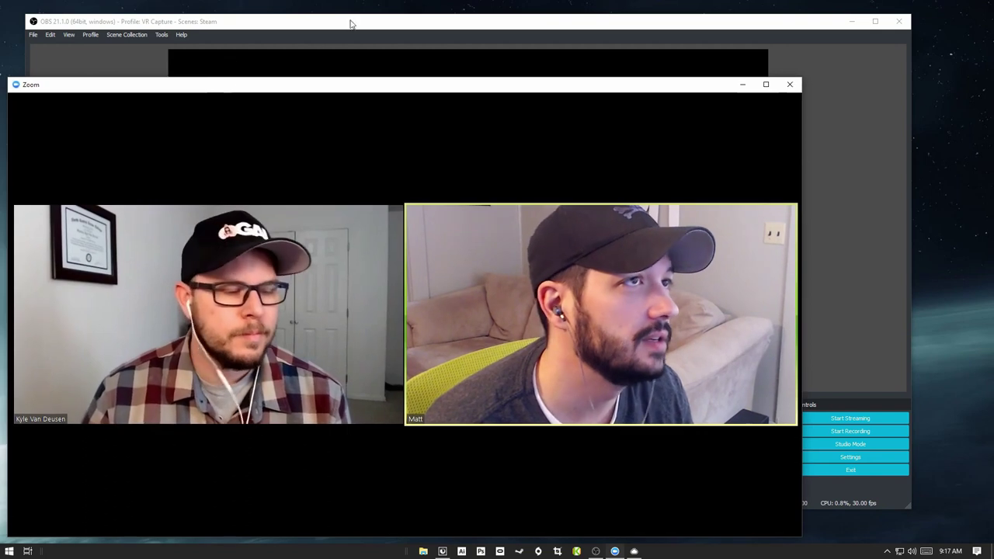
mouse_move(326, 107)
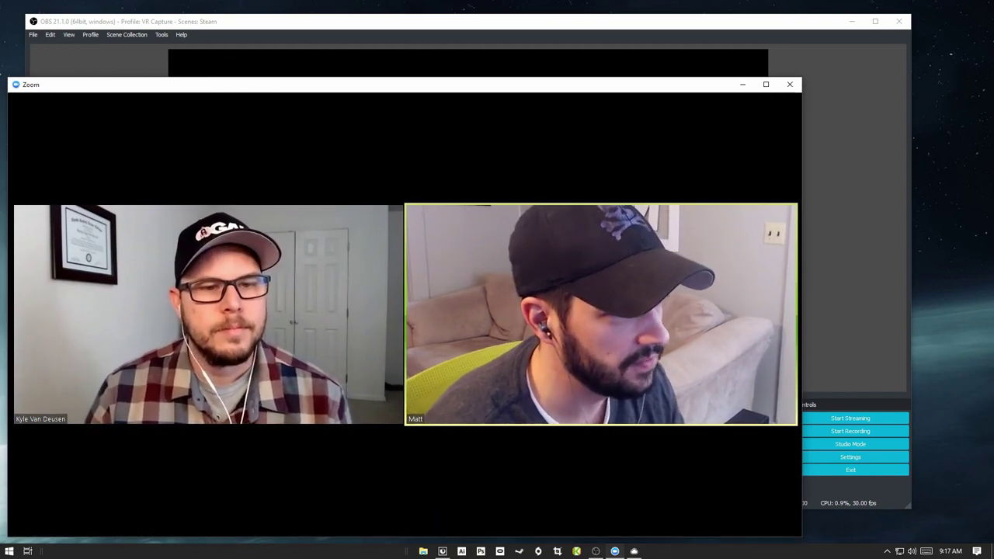
mouse_move(264, 99)
drag(250, 84, 276, 58)
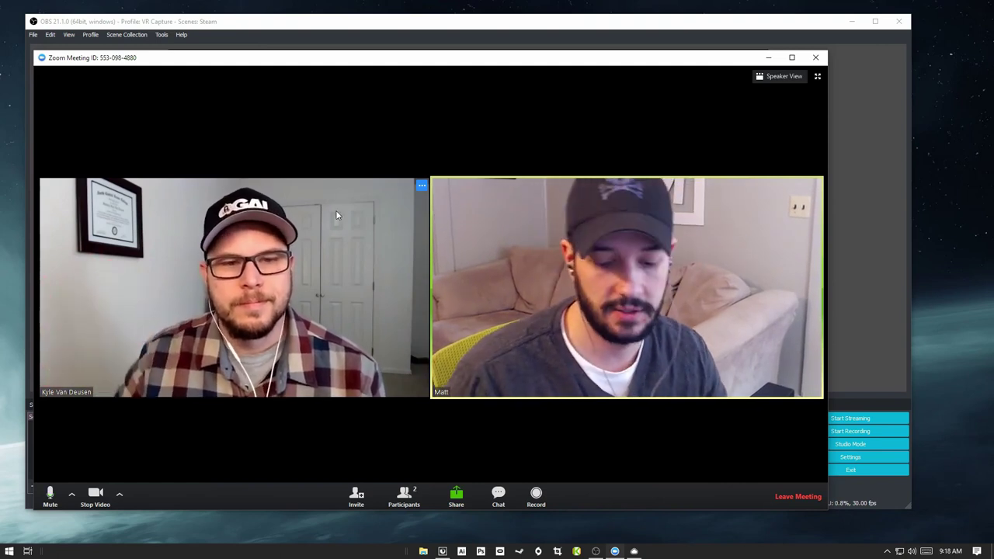
drag(258, 61, 235, 75)
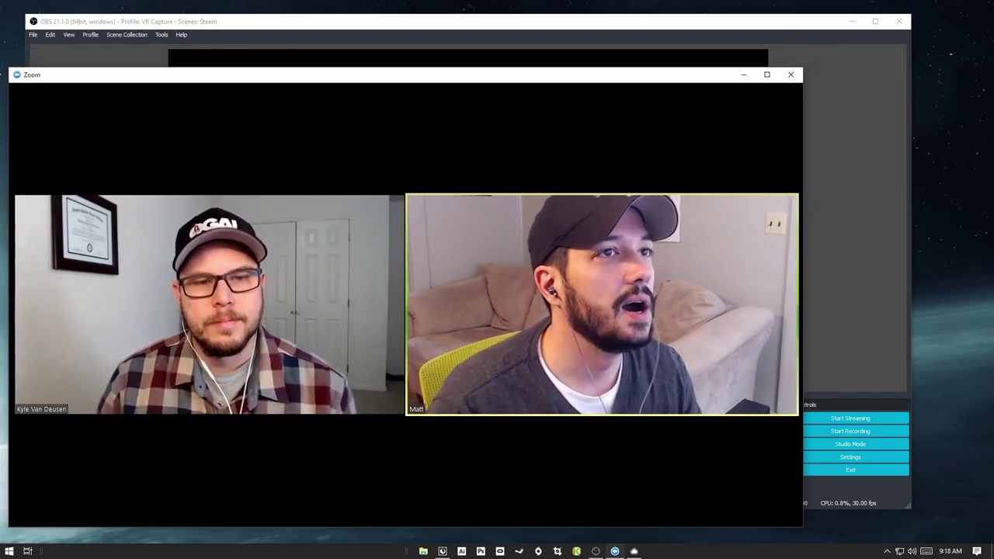
click(242, 59)
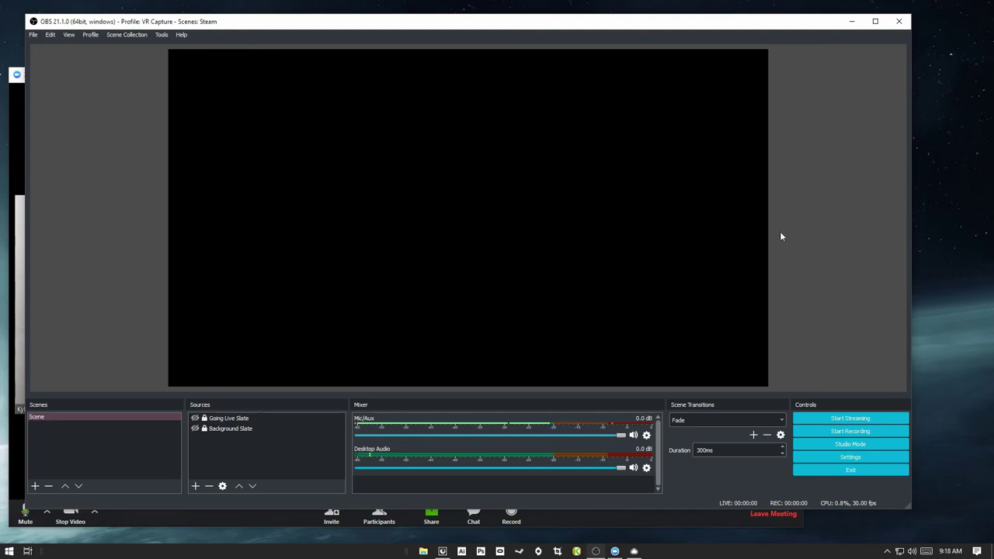
Step: Examine the Going Live Slate and Background Slate entries among the scene's sources
click(230, 429)
click(228, 230)
click(228, 417)
click(239, 431)
click(232, 419)
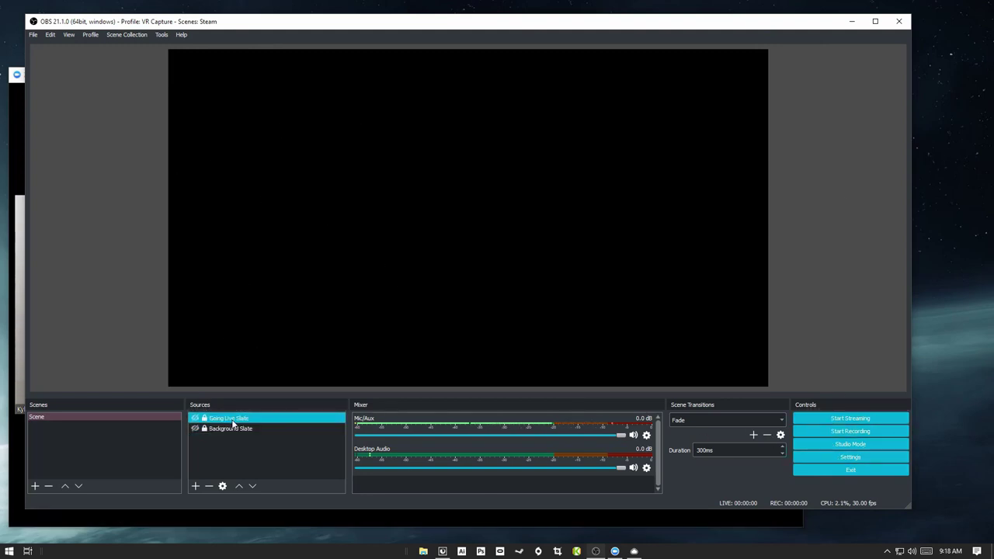
click(231, 429)
click(229, 419)
click(231, 429)
click(229, 419)
click(221, 439)
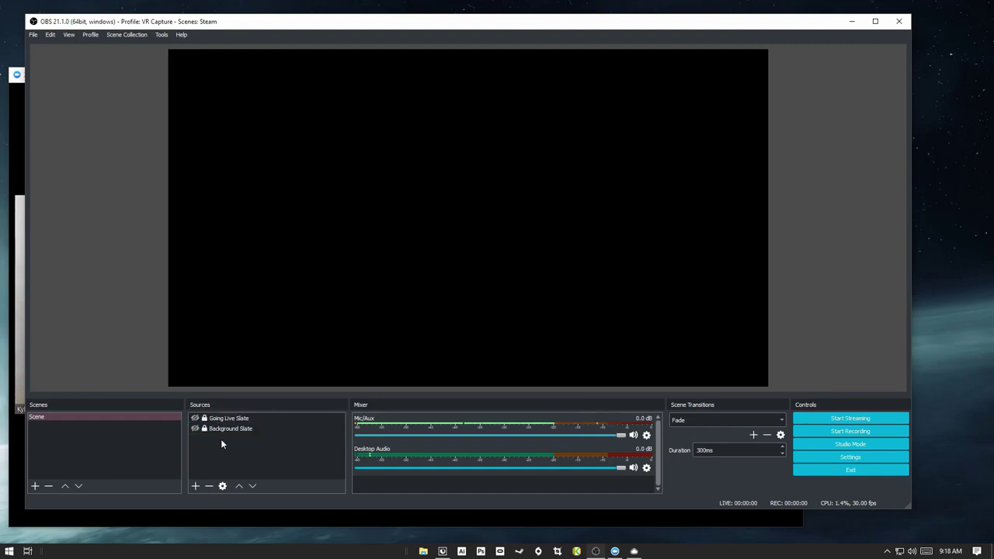
click(220, 427)
click(412, 331)
right_click(223, 444)
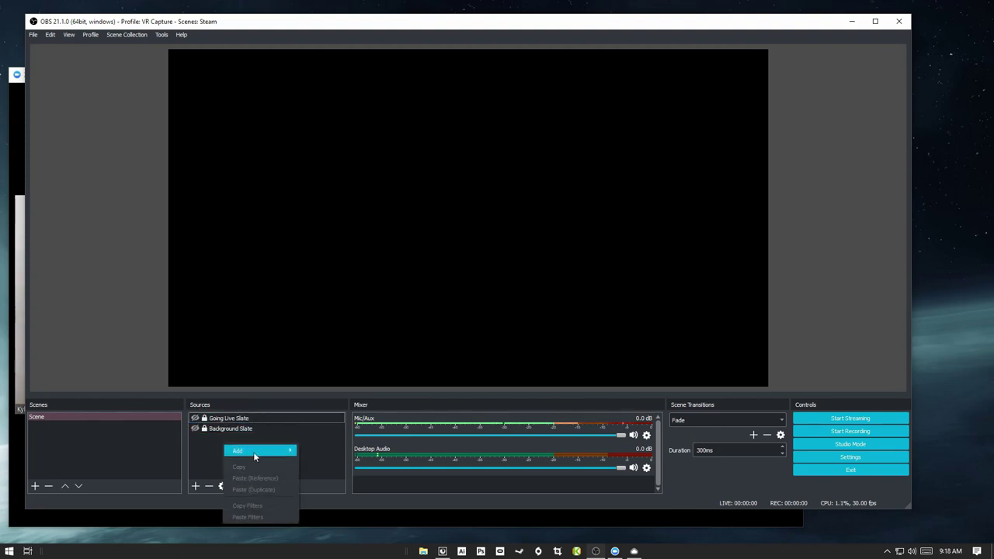
mouse_move(272, 450)
click(315, 532)
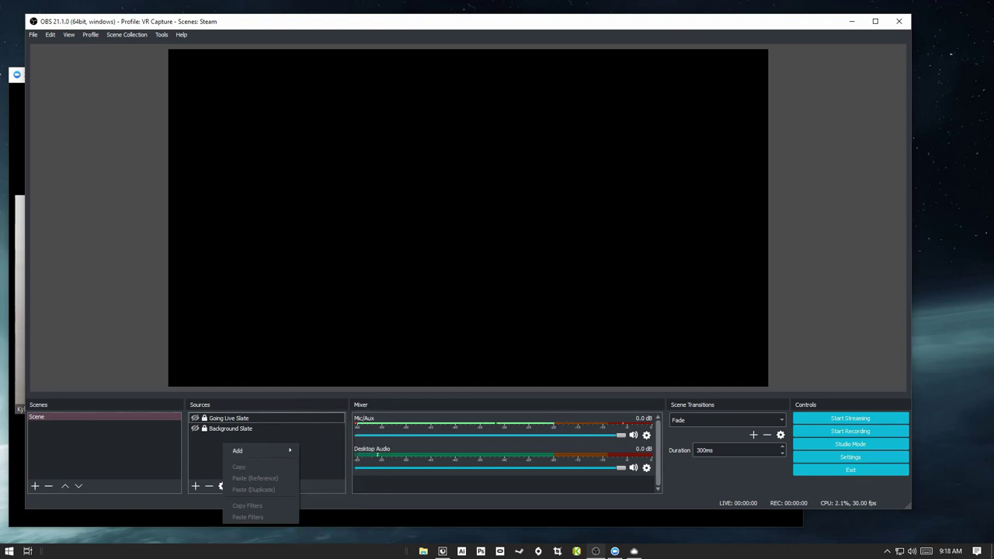
key(Escape)
Step: Create a new image source in the scene, keeping the default name Image
click(194, 486)
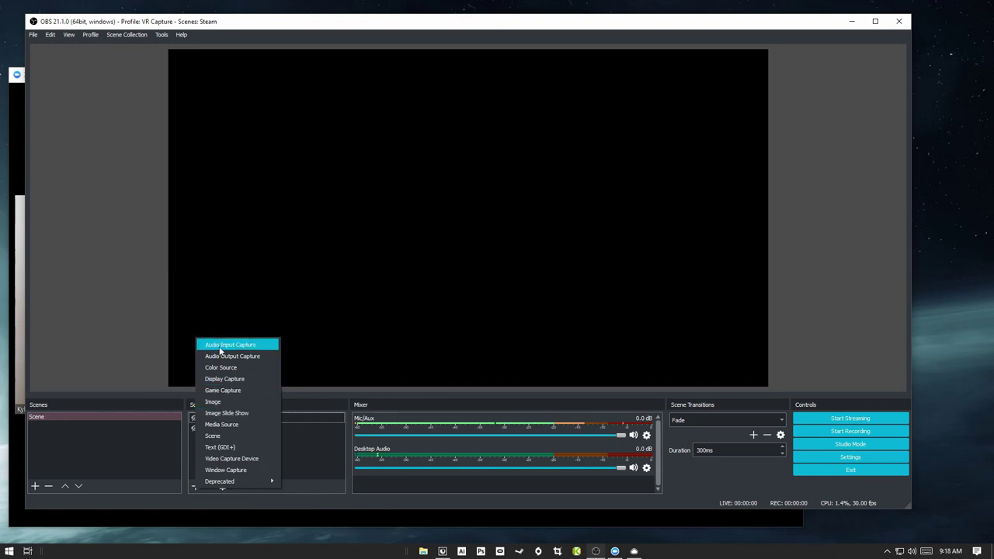
click(215, 403)
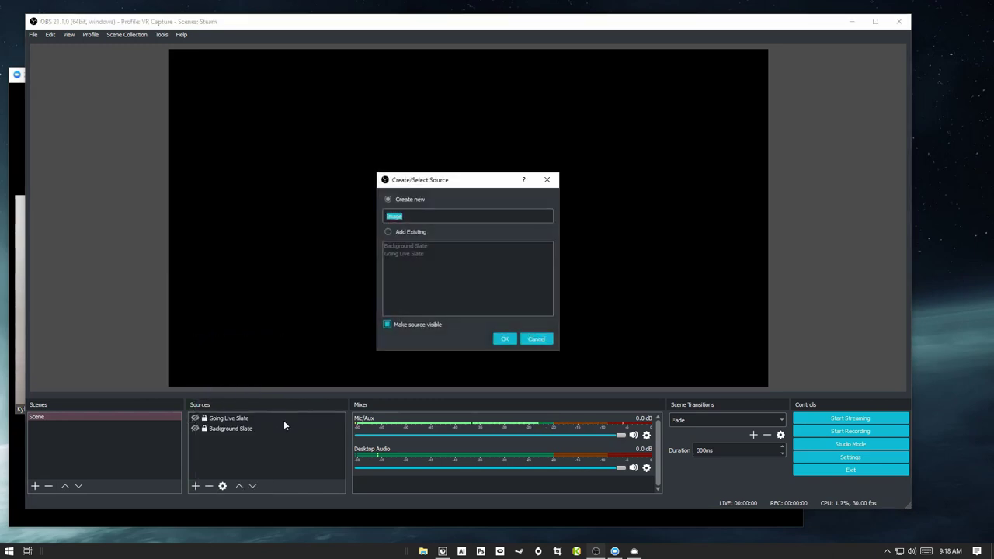
click(504, 339)
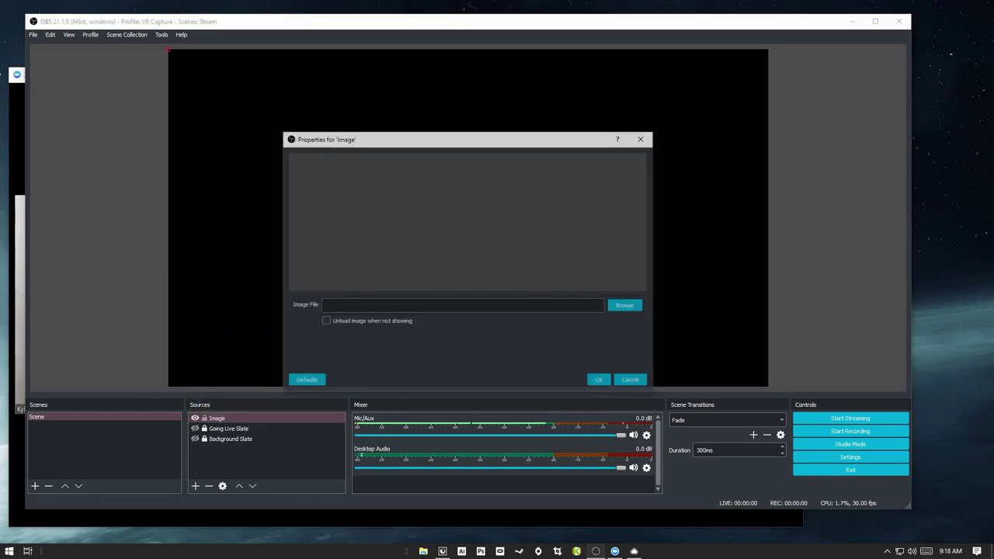
Step: Load 2019-02-12.png from The Admin Bar's Video Assets/Slates folder into the image source, and lock that source
click(624, 307)
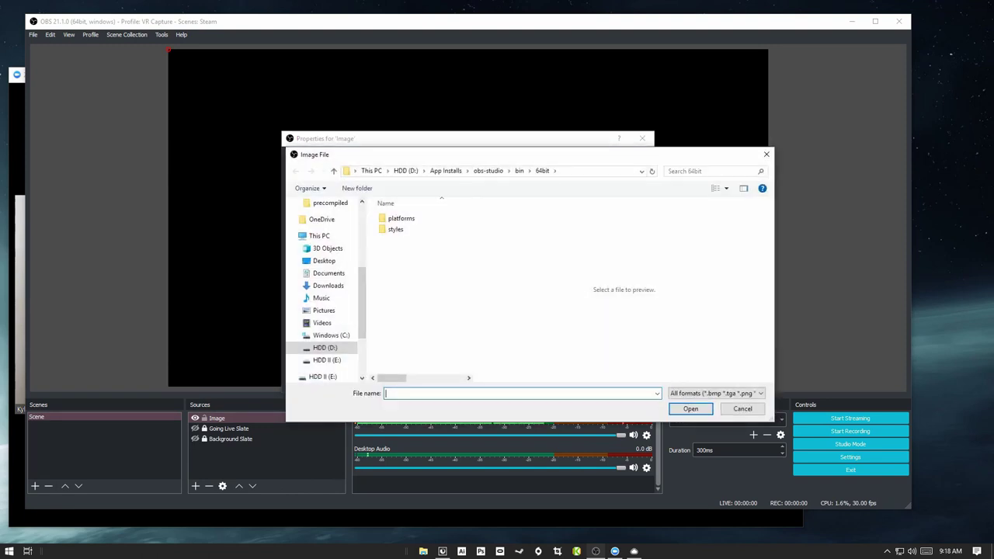
scroll(330, 310, up, 3)
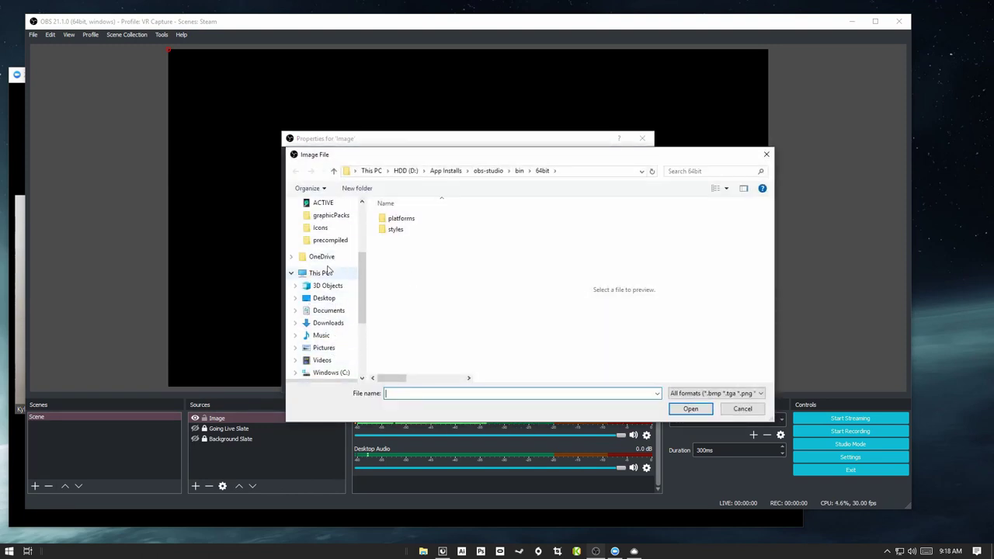
click(330, 265)
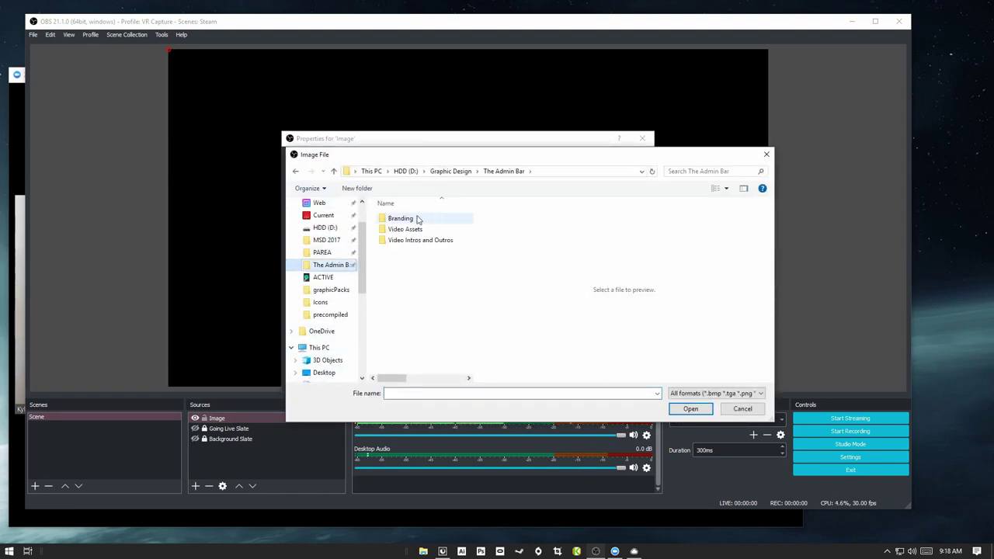
double_click(411, 230)
double_click(408, 229)
click(402, 279)
double_click(403, 280)
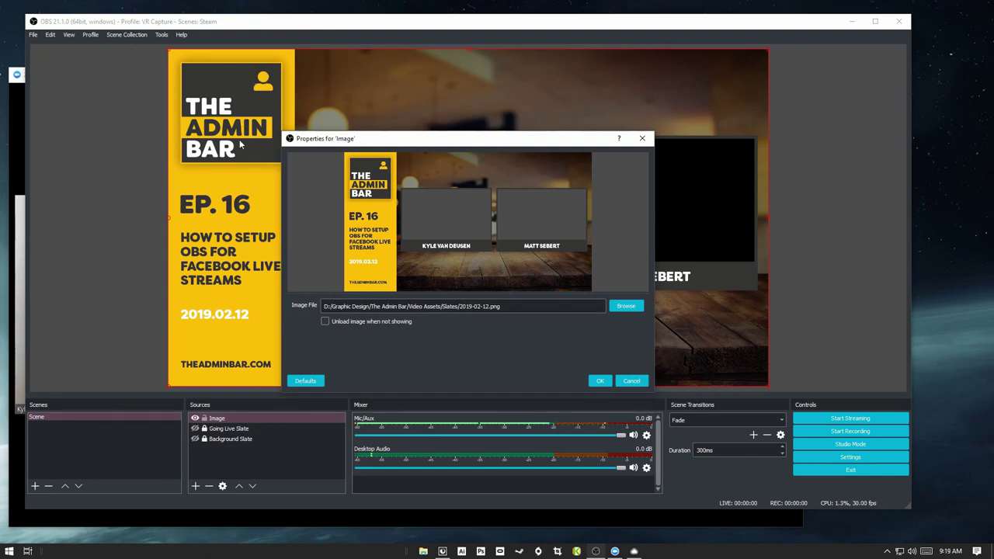
click(600, 381)
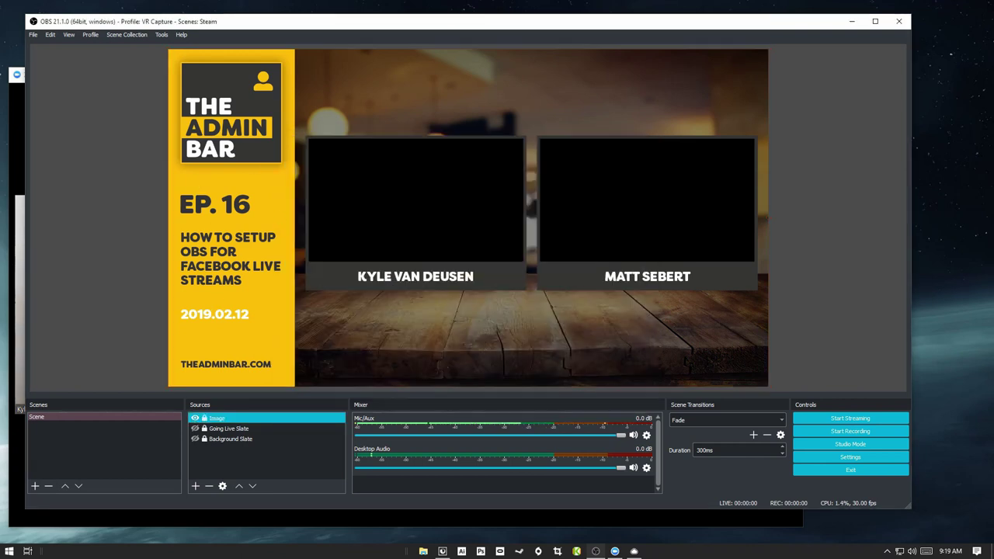
click(261, 285)
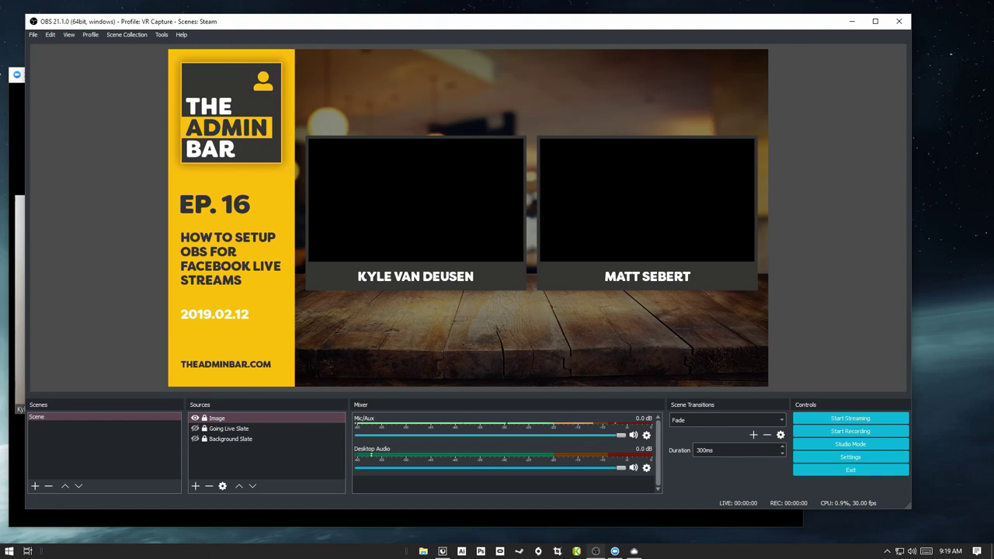
Step: Add a new Window Capture source to the scene that captures the Zoom meeting window
right_click(203, 457)
mouse_move(208, 462)
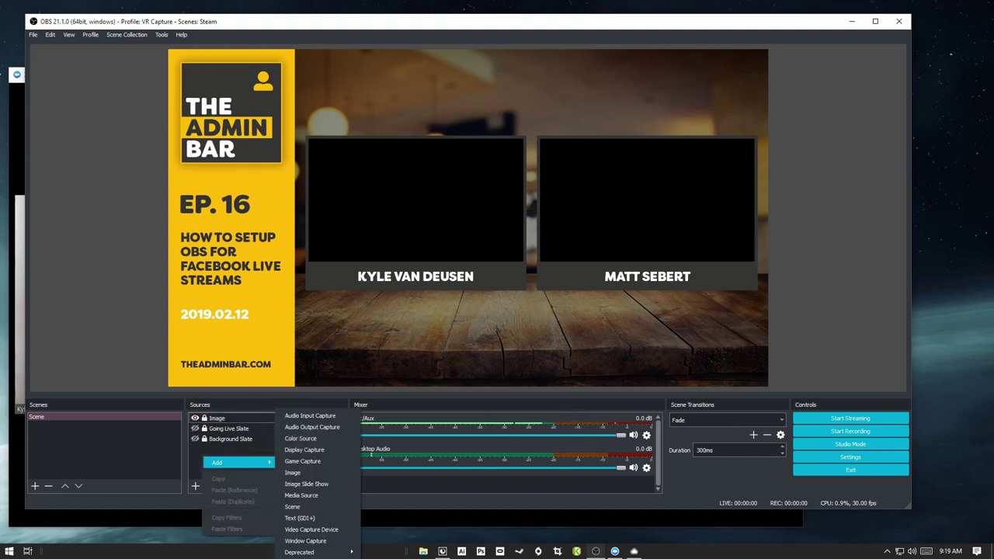
click(305, 540)
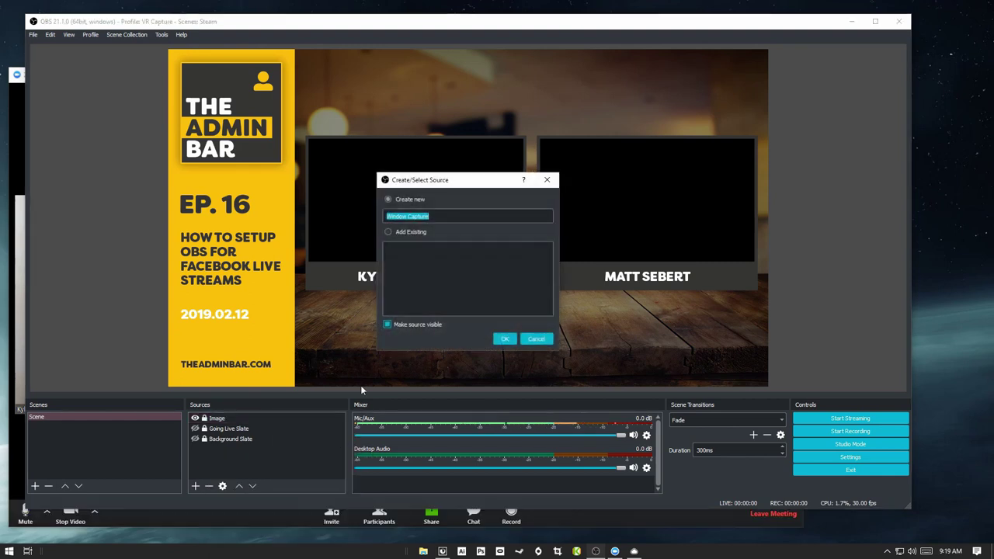
click(513, 337)
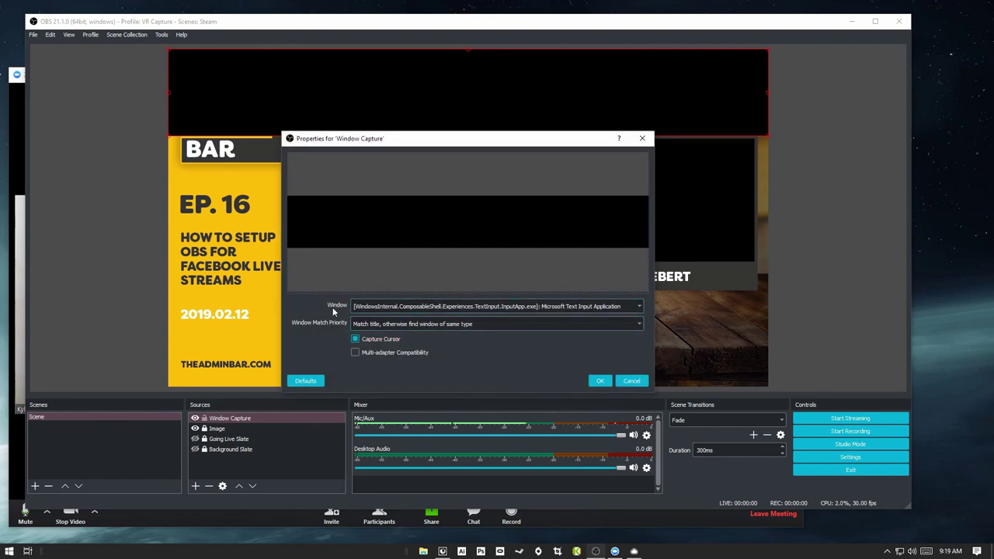
click(496, 307)
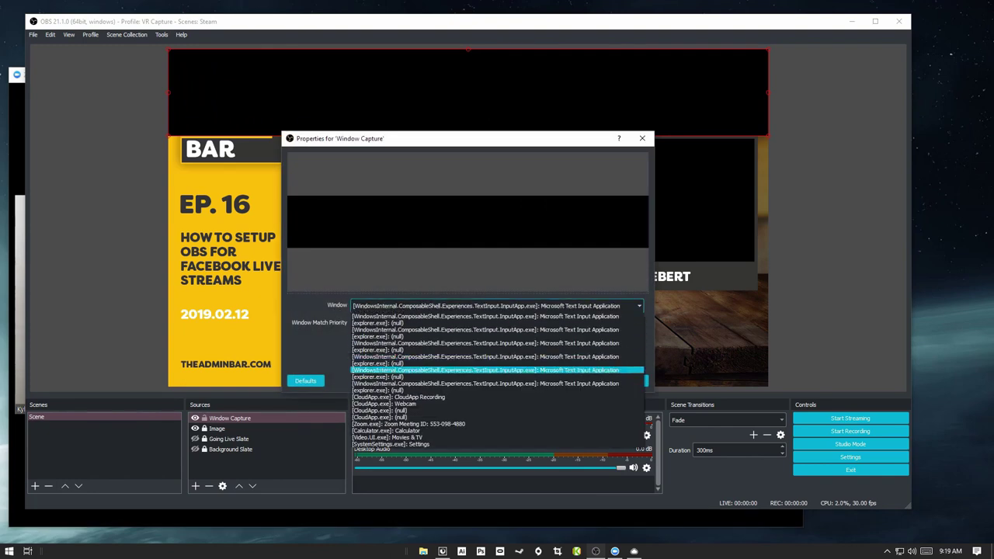
click(407, 424)
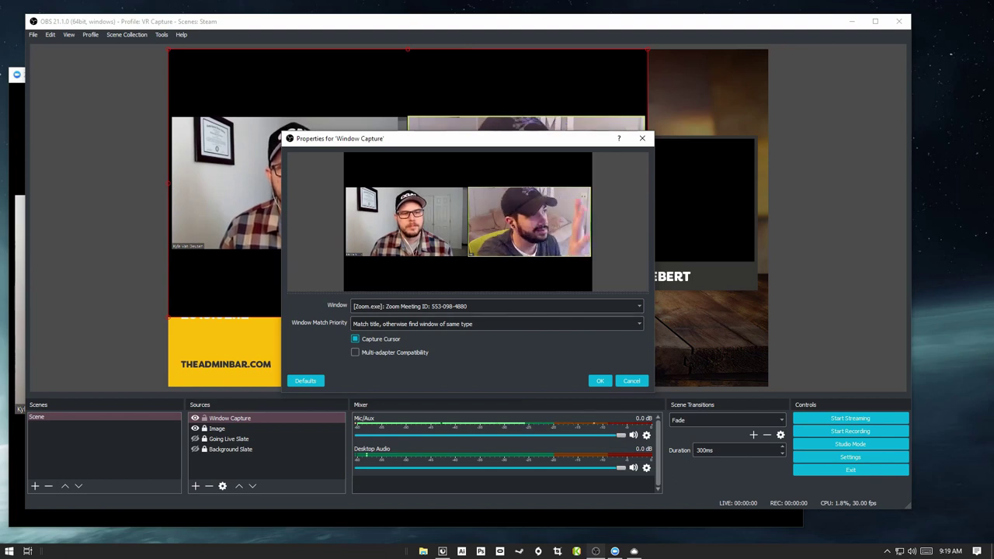
click(600, 381)
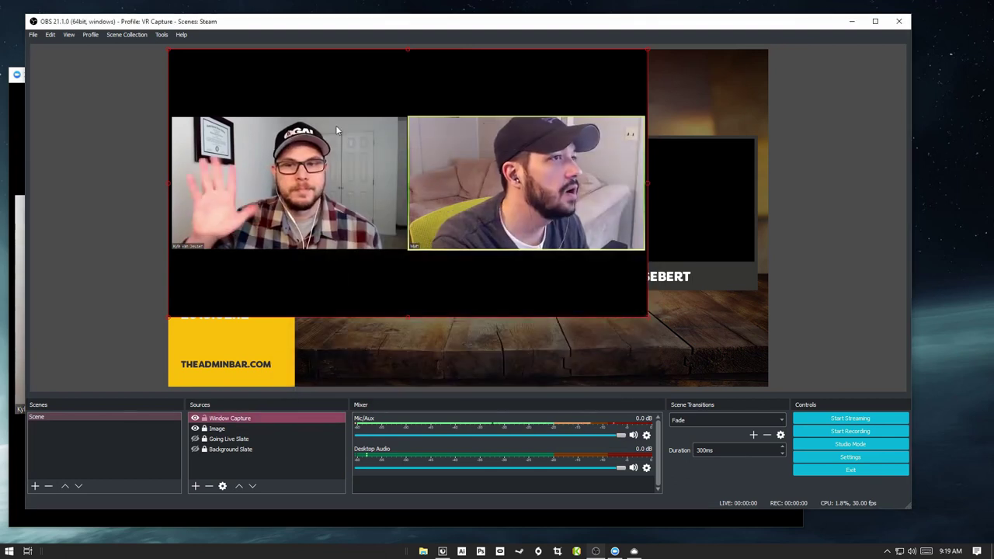
Step: Crop the Zoom window capture to the second caller's video, position it over the right-hand camera frame, and select its source
drag(306, 129, 295, 111)
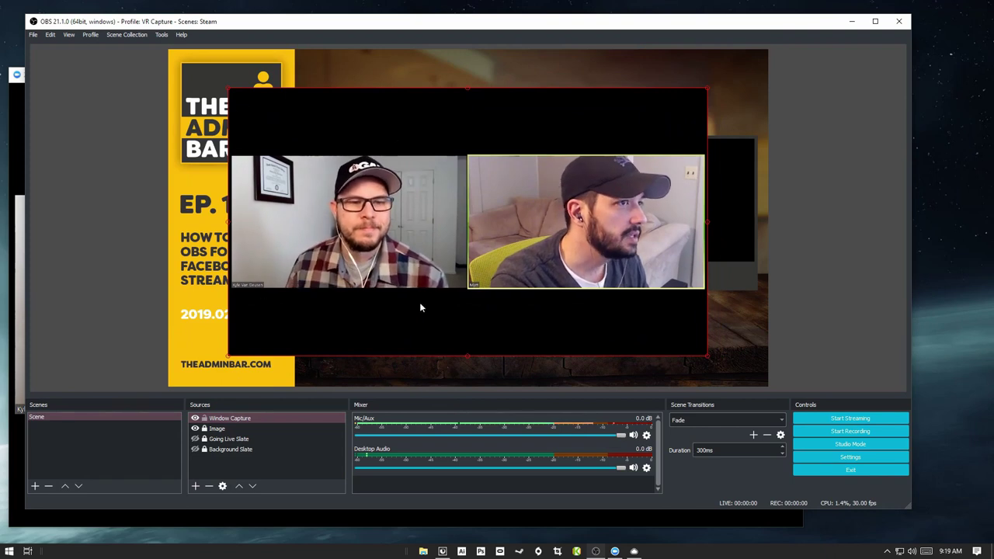
mouse_move(227, 86)
mouse_down()
mouse_move(318, 153)
mouse_move(231, 84)
mouse_move(519, 245)
mouse_move(215, 82)
mouse_up()
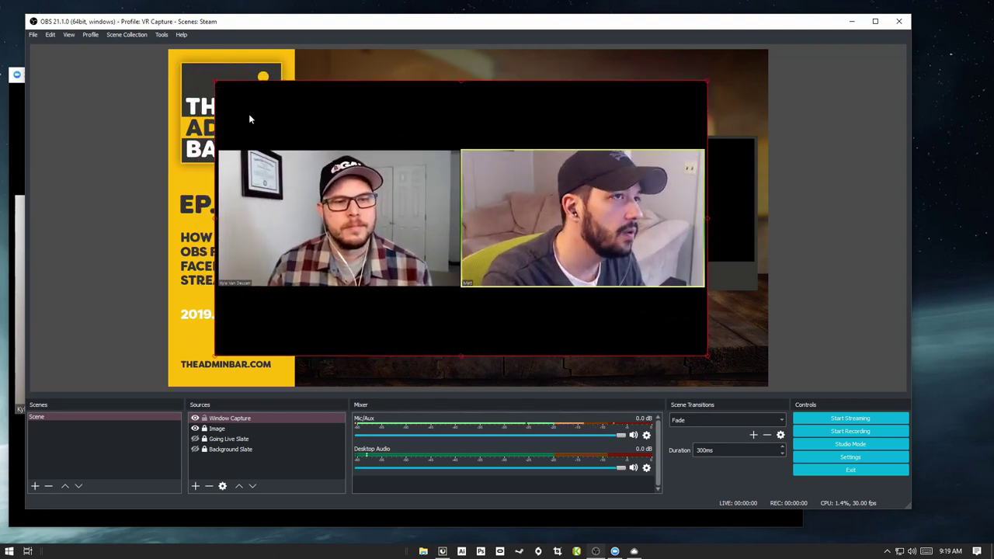
key(alt)
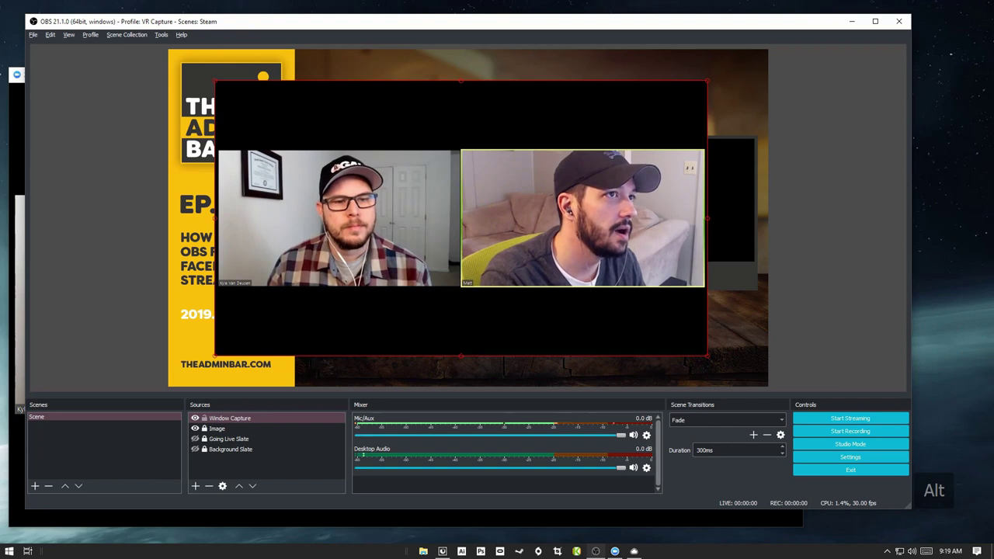
key(alt)
drag(215, 82, 465, 152)
drag(706, 355, 688, 281)
drag(647, 246, 719, 231)
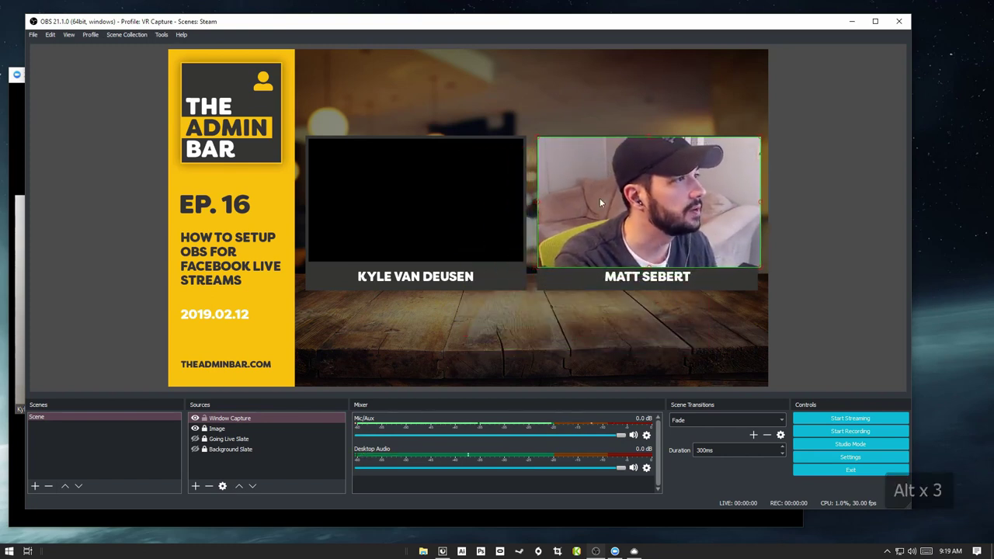
click(230, 419)
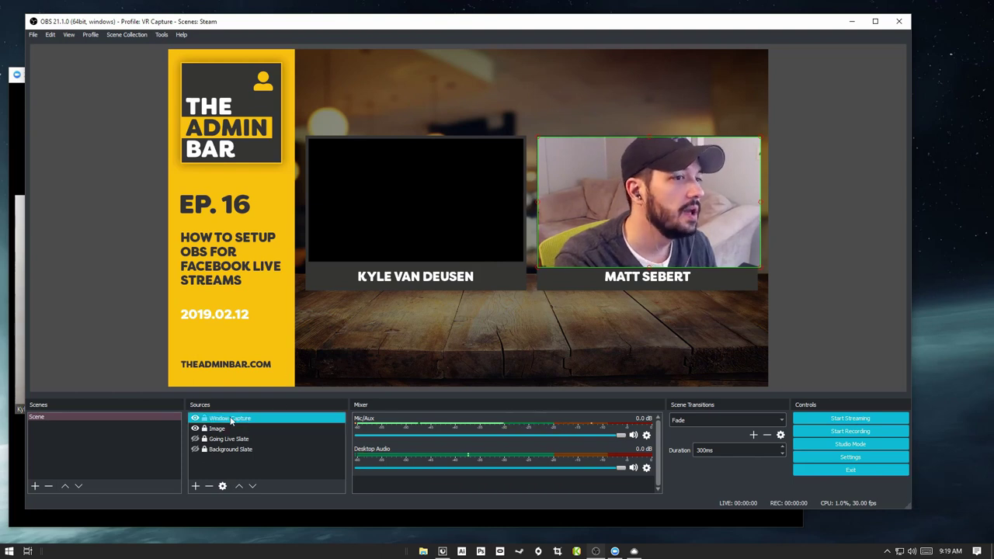
Step: Move the Zoom window capture beneath the Image source and fine-tune its position inside the second caller's camera frame
click(656, 213)
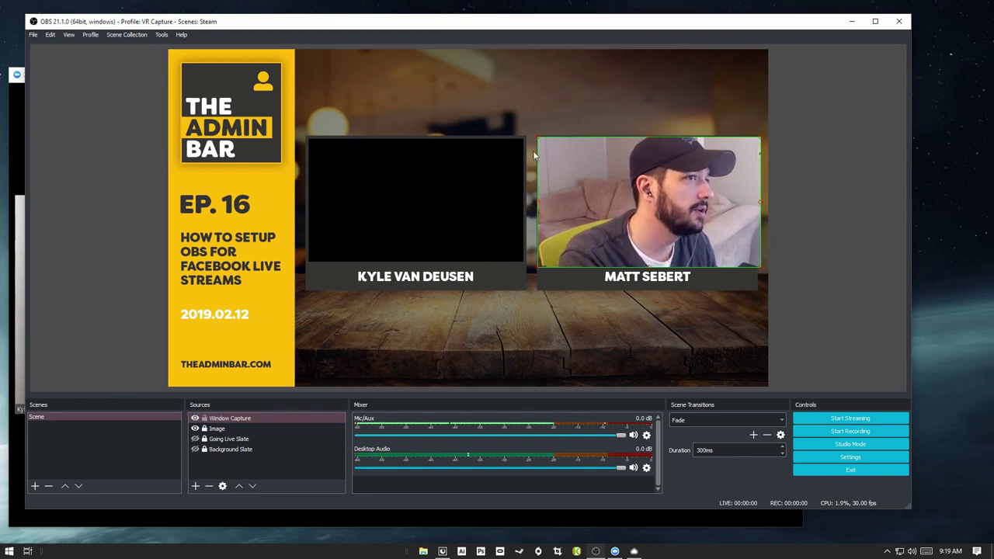
drag(230, 419, 245, 440)
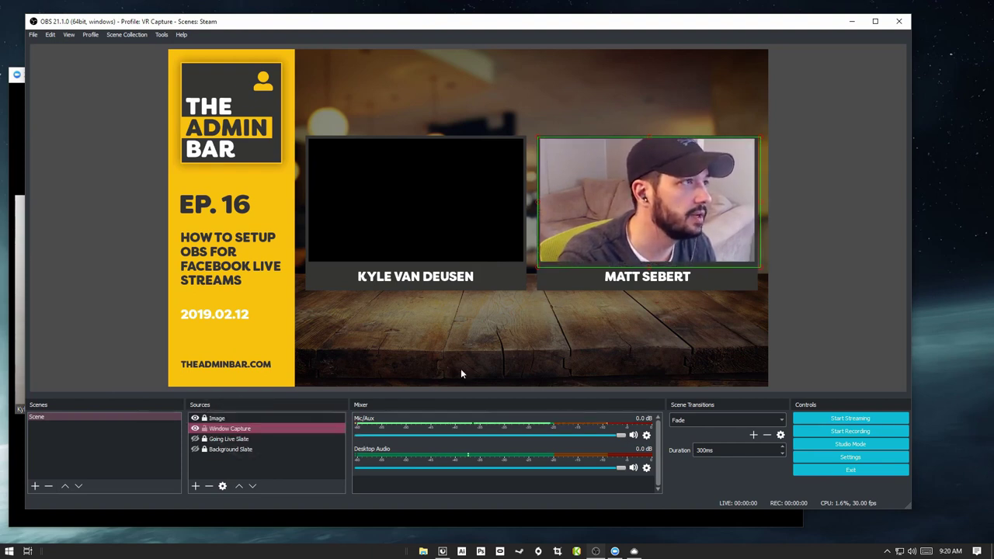
mouse_move(582, 238)
mouse_down()
mouse_move(526, 261)
mouse_move(599, 213)
mouse_move(578, 239)
mouse_up()
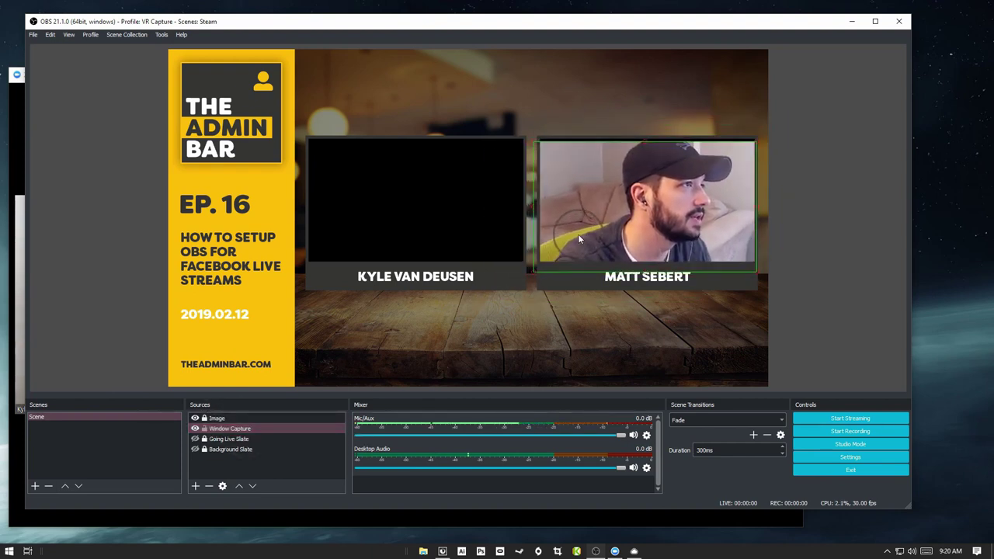
click(299, 369)
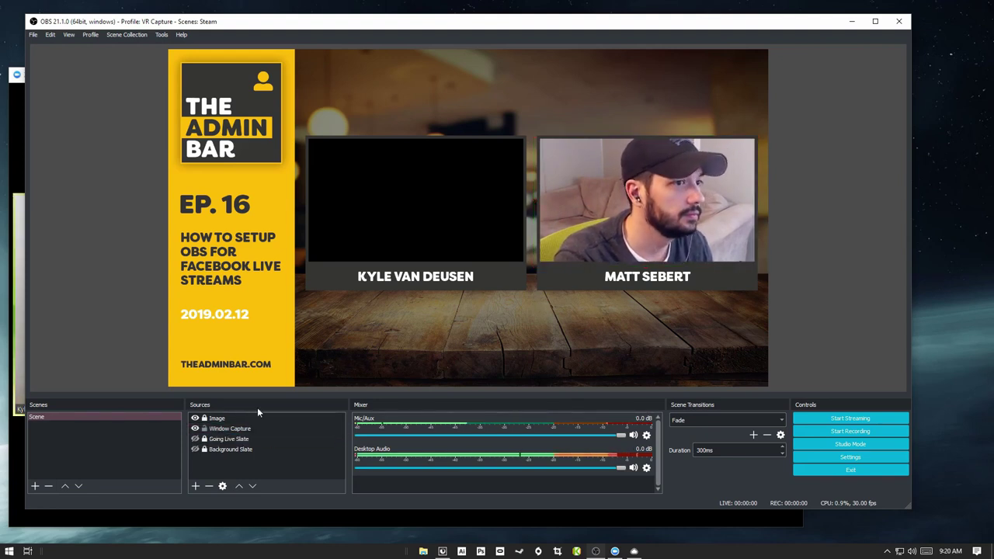
click(550, 203)
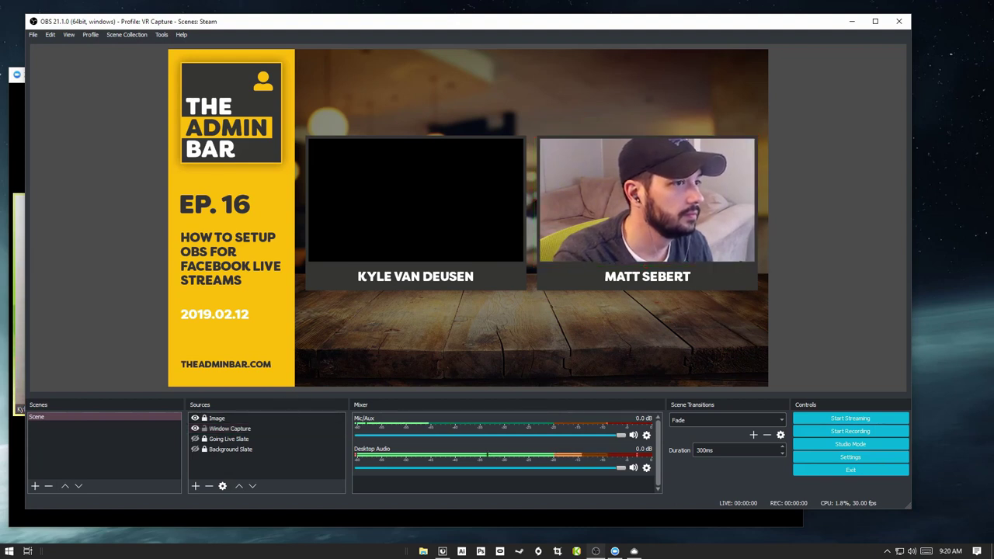
Step: Add a second Window Capture source, keeping the name Window Capture 2, and set it to capture the Zoom meeting window
click(228, 458)
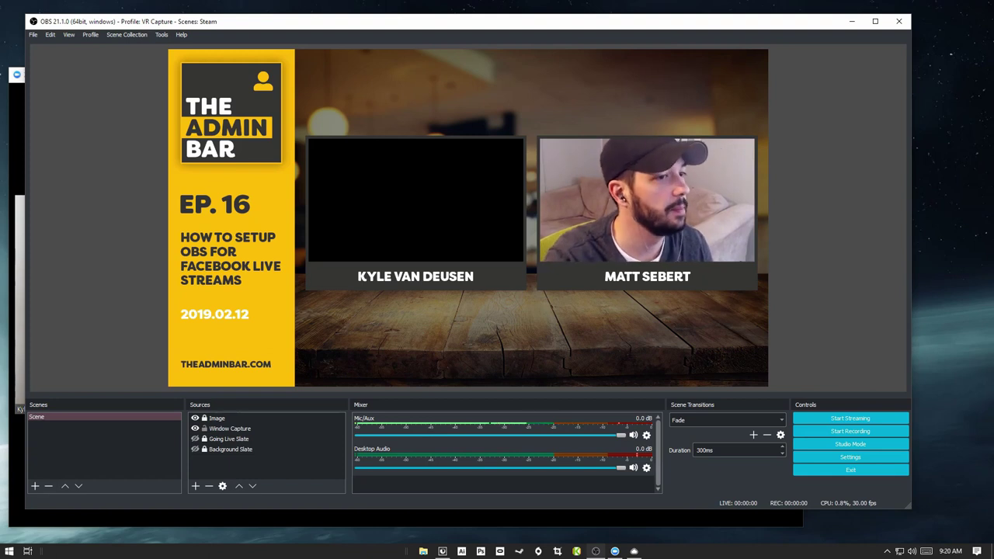
right_click(246, 464)
mouse_move(280, 469)
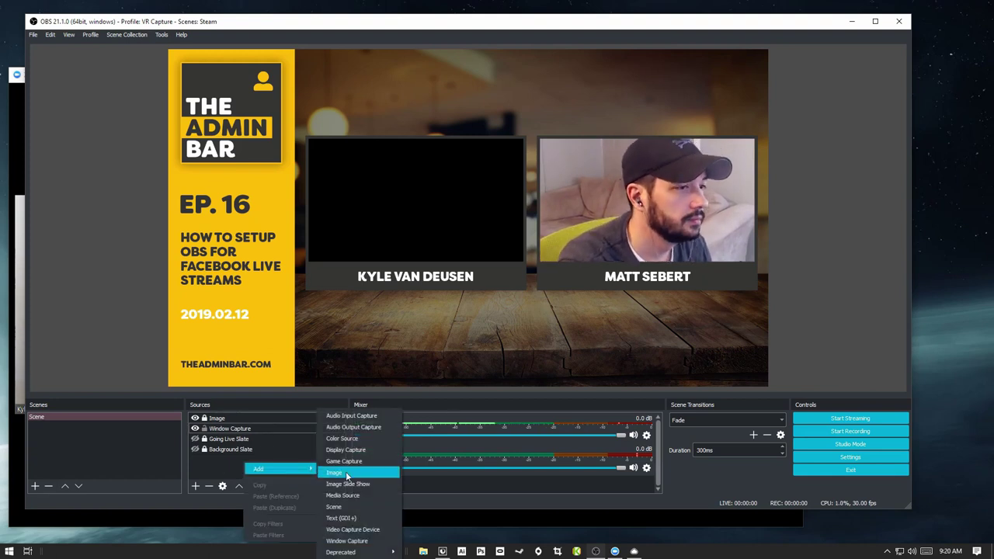
click(347, 541)
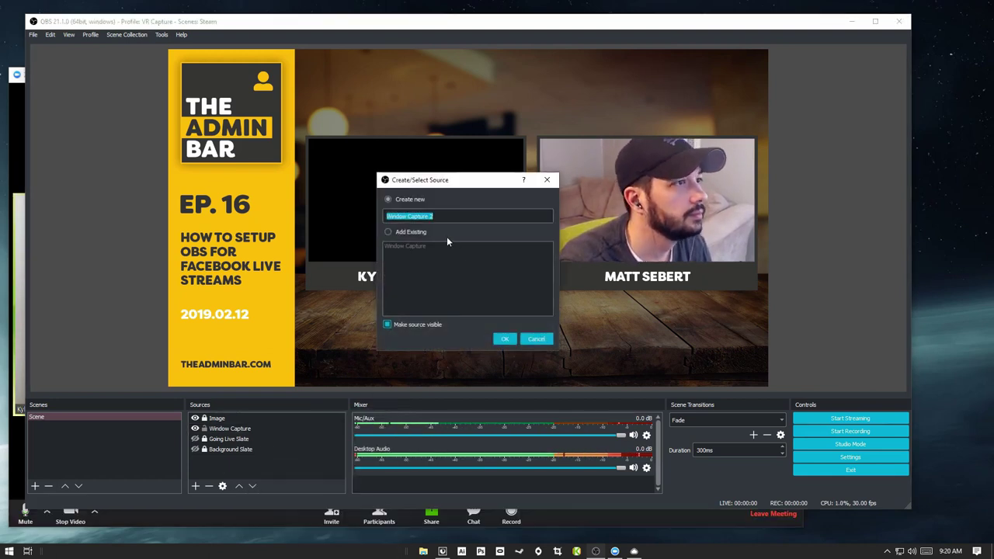
click(505, 339)
click(392, 306)
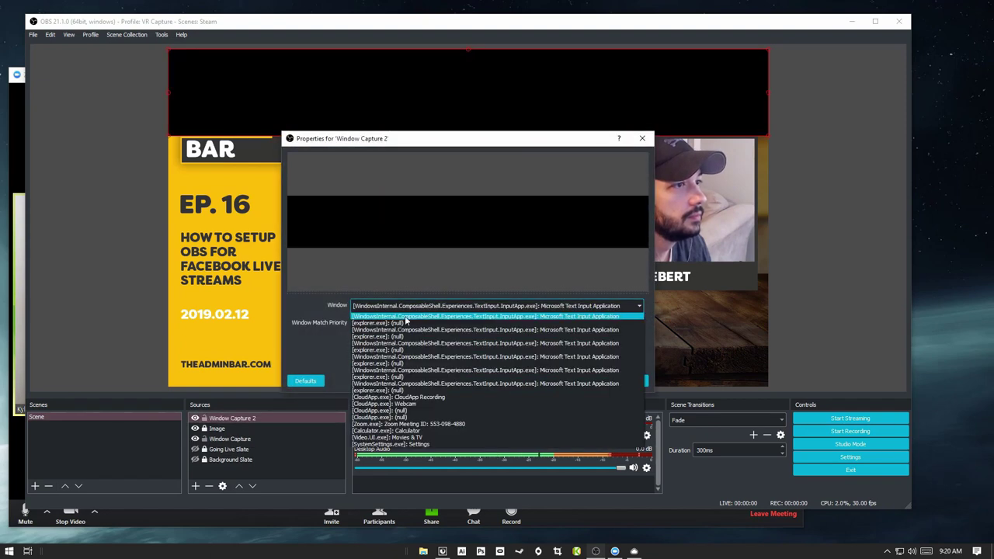
click(388, 424)
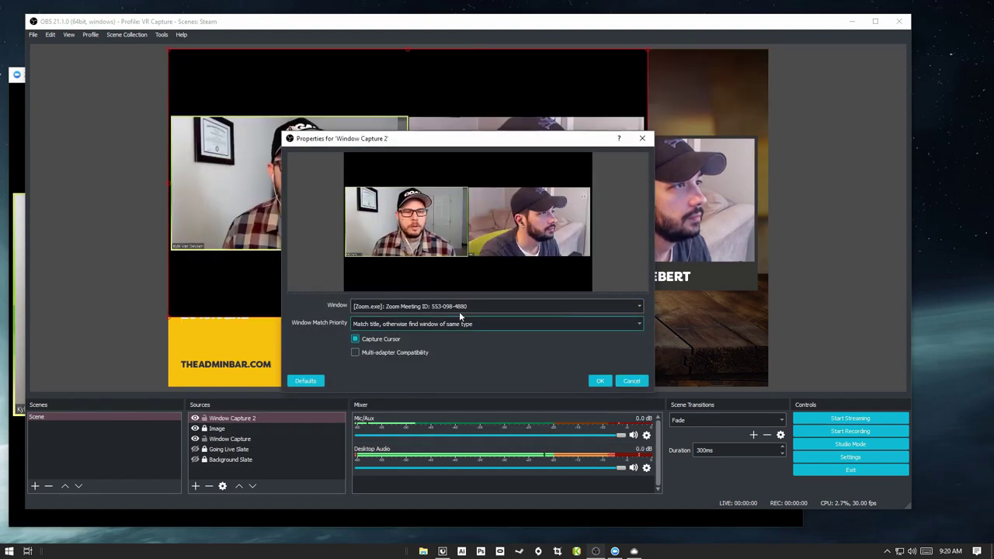
click(599, 380)
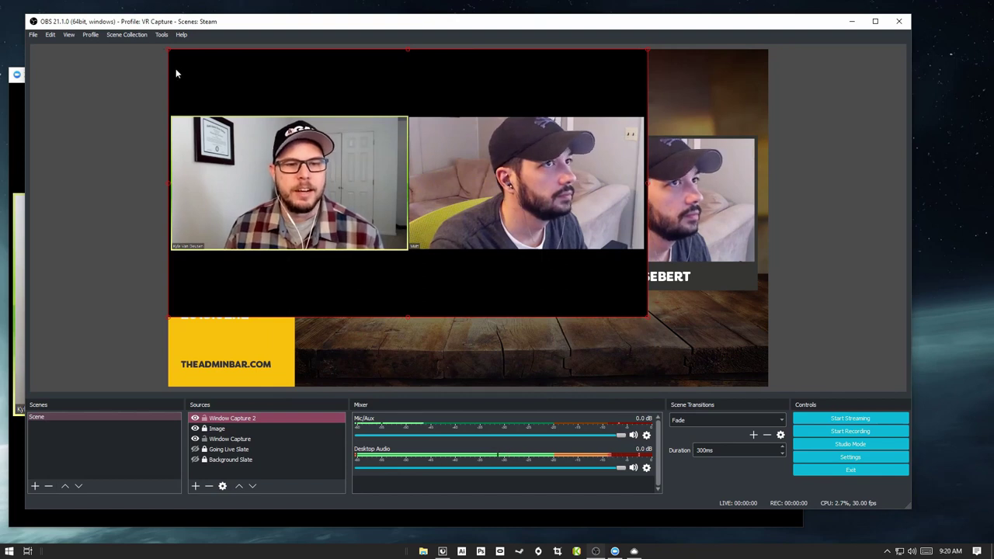
Step: Crop Window Capture 2 to the first caller's video, fit it in the empty camera frame, and move it beneath the Image source
drag(169, 49, 173, 118)
drag(645, 316, 487, 247)
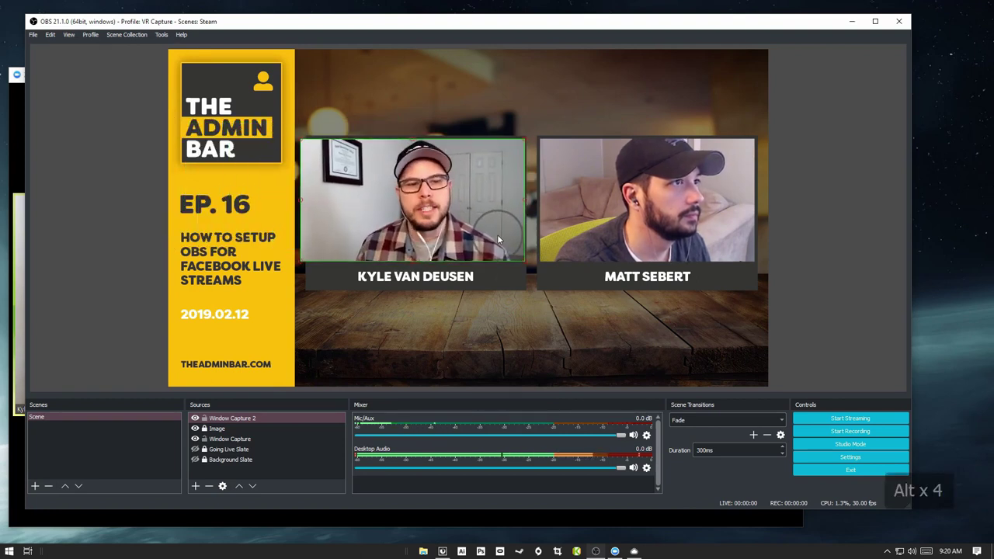
drag(233, 419, 225, 439)
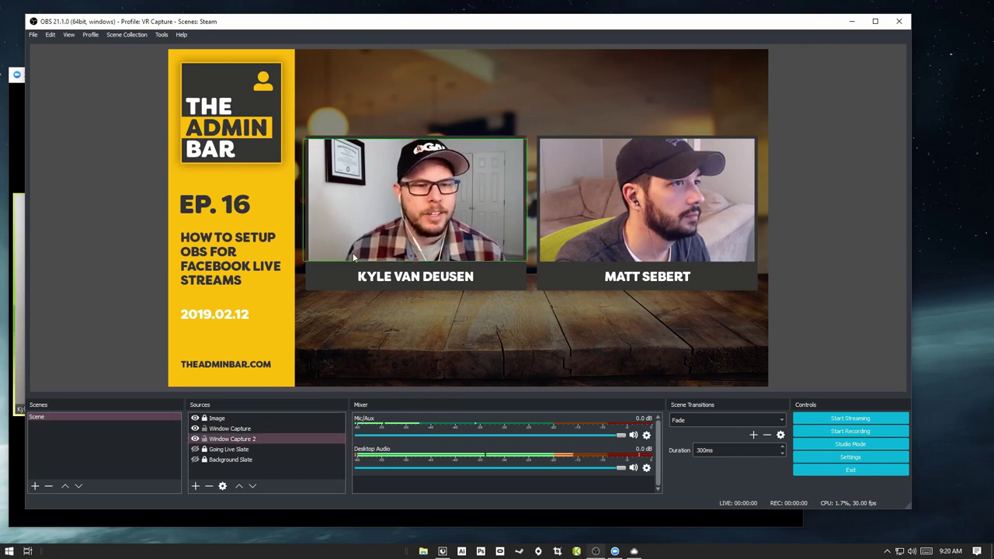
click(495, 323)
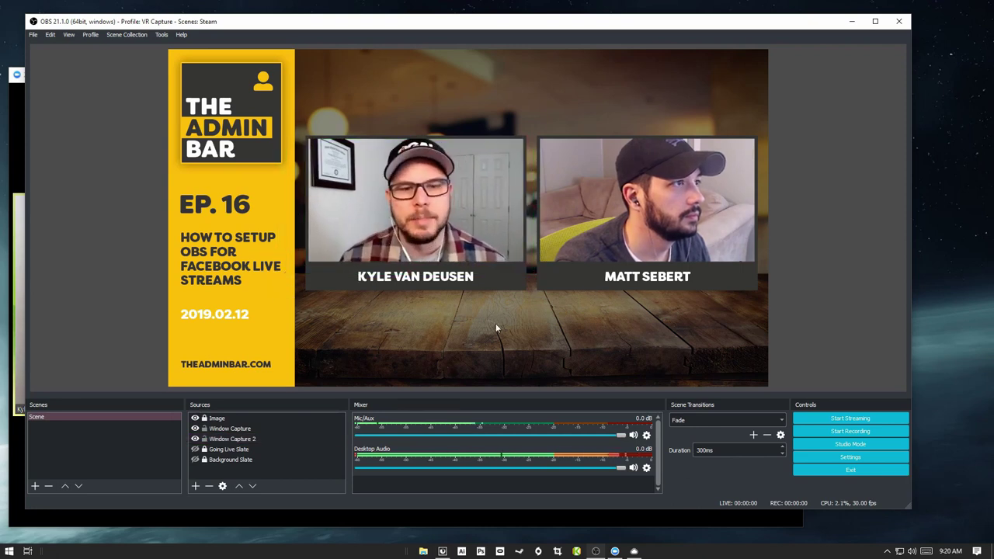
Step: Fine-tune the positions of both Zoom captures within their camera frames and lock both capture sources
click(594, 262)
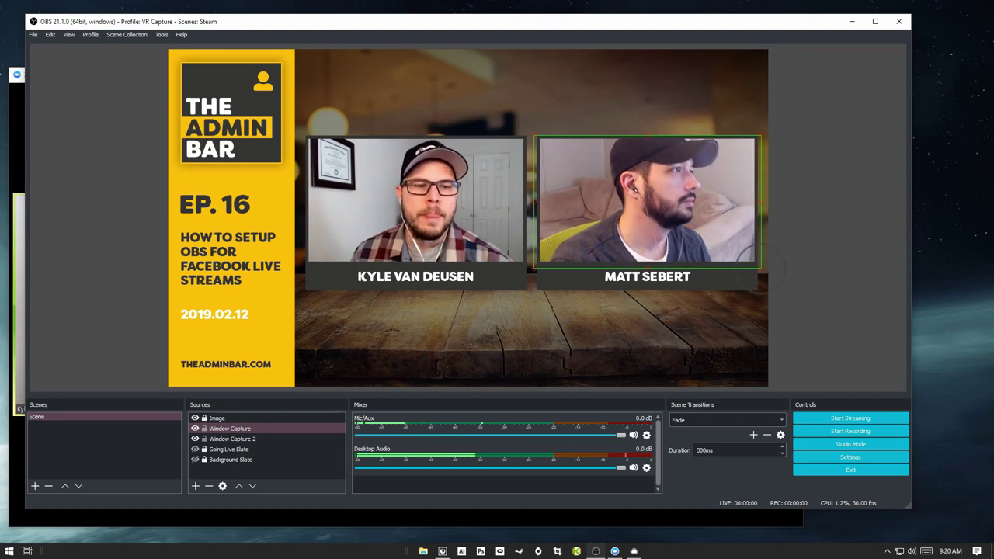
click(587, 333)
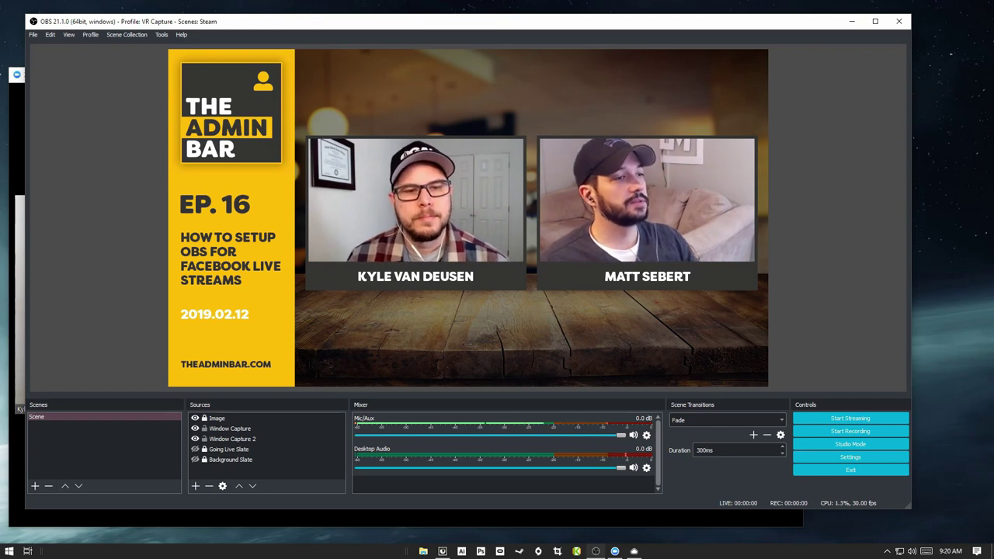
mouse_move(413, 234)
mouse_down()
mouse_move(432, 206)
mouse_move(413, 235)
mouse_up()
click(365, 351)
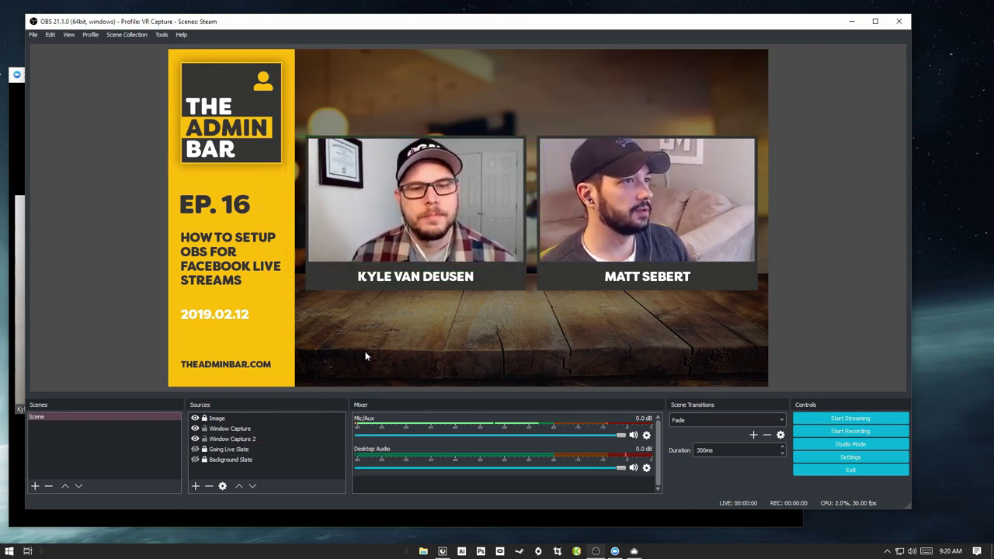
click(201, 428)
click(365, 351)
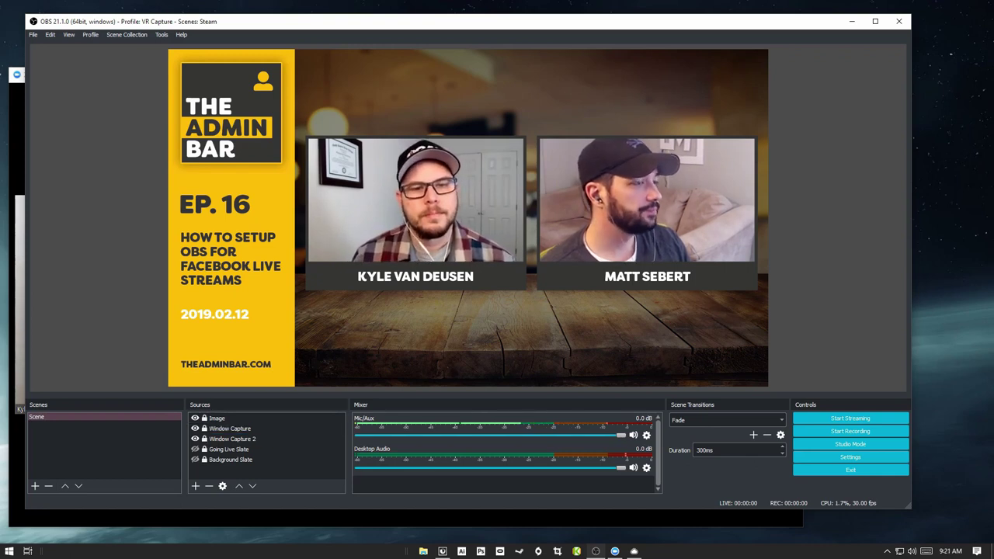
Step: Switch to The Admin Bar Facebook group in the browser and start a live video using the Connect option
drag(288, 21, 301, 20)
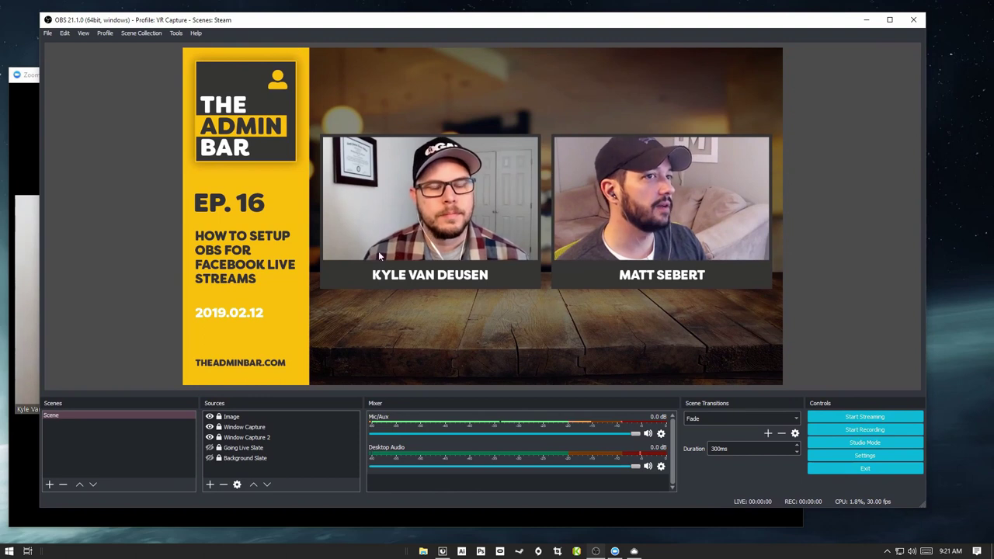
key(alt+Tab)
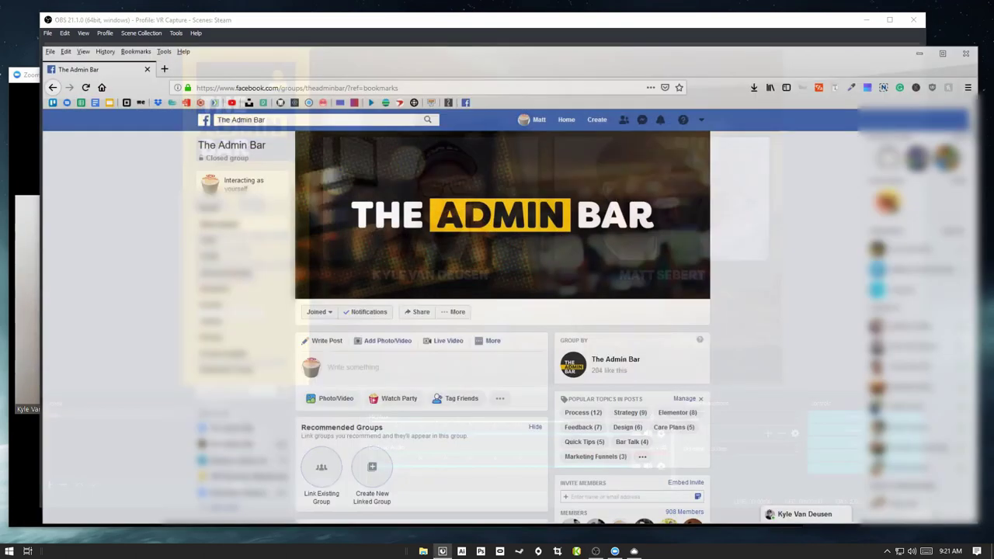
drag(300, 52, 284, 47)
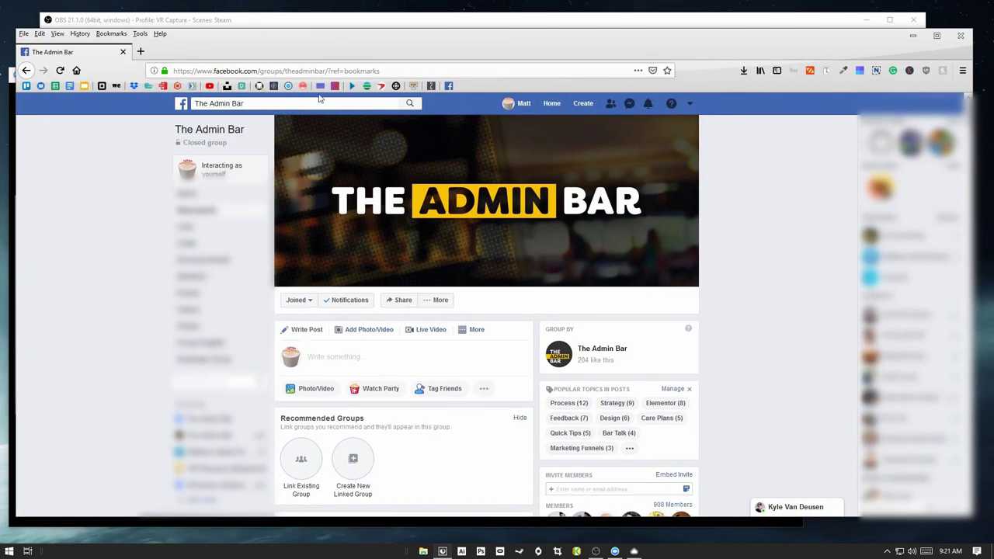
scroll(363, 247, down, 3)
click(363, 247)
click(431, 224)
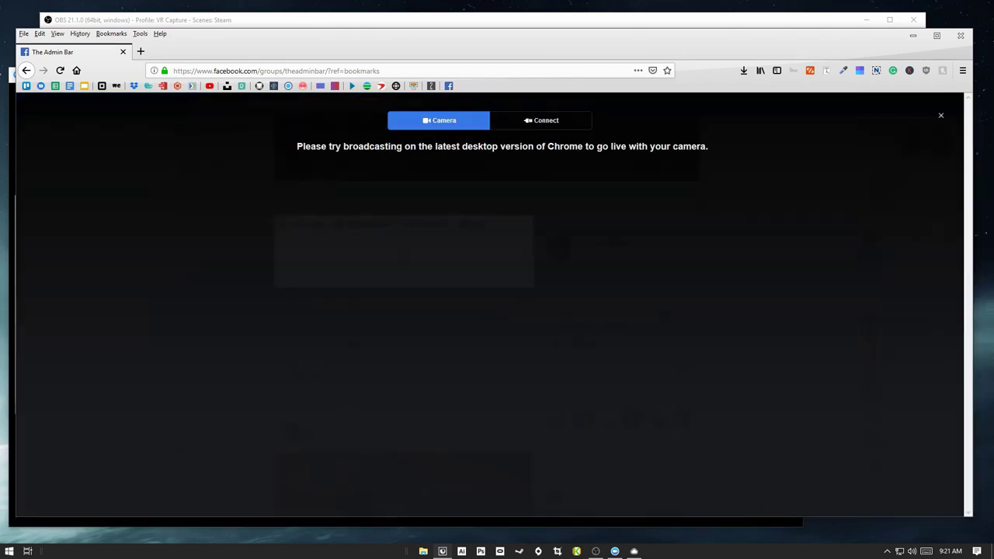
key(Escape)
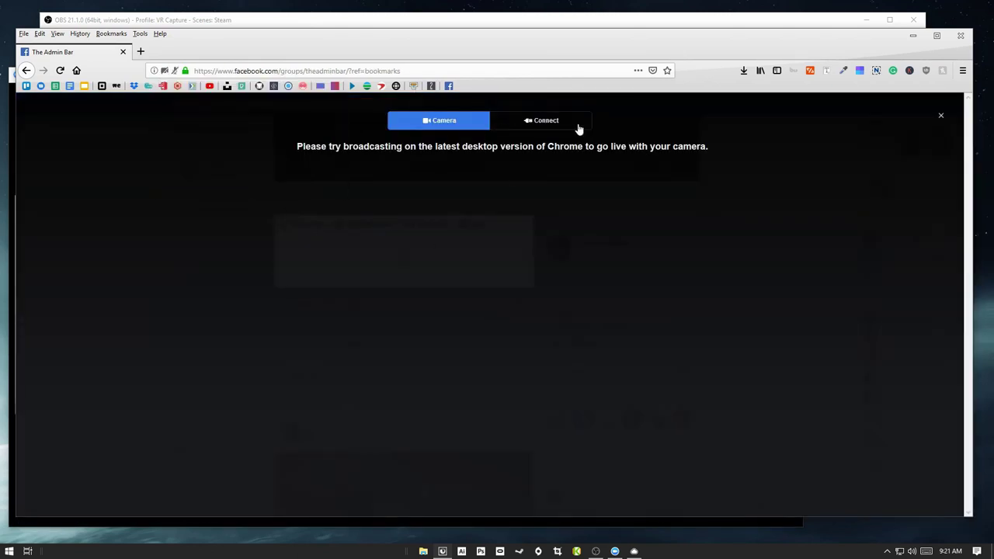
click(540, 120)
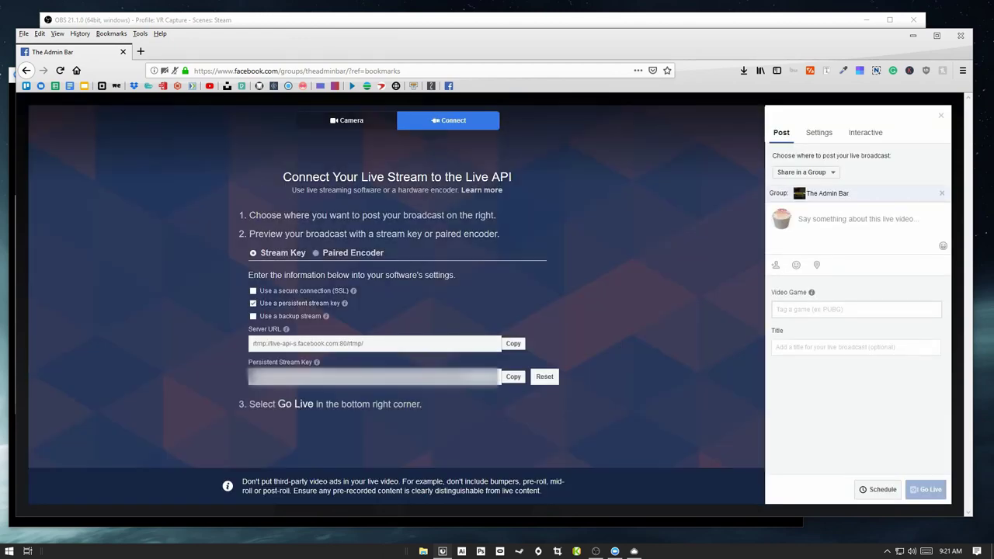
Step: Turn off the persistent stream key option for the live broadcast and copy the stream key
drag(466, 44, 441, 42)
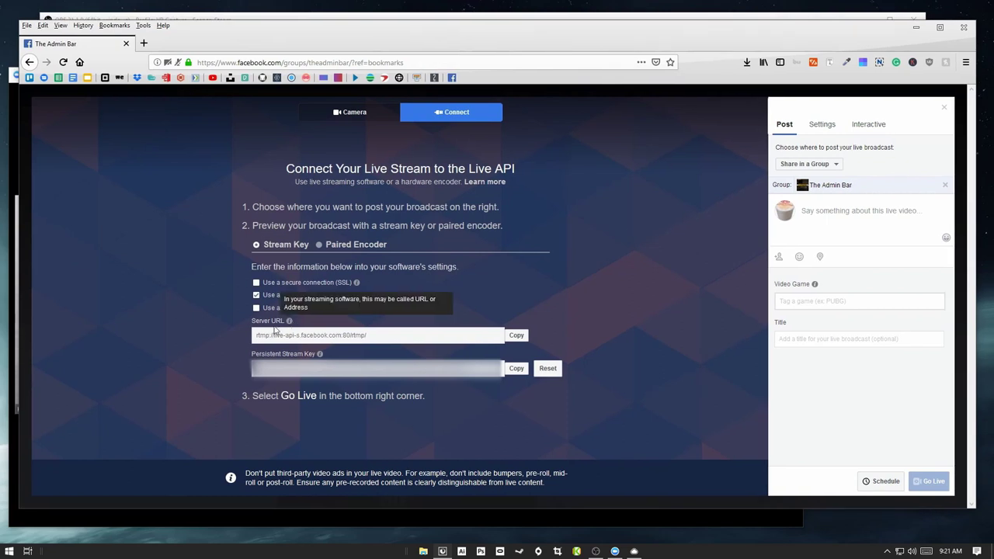
drag(225, 32, 241, 44)
drag(392, 45, 382, 35)
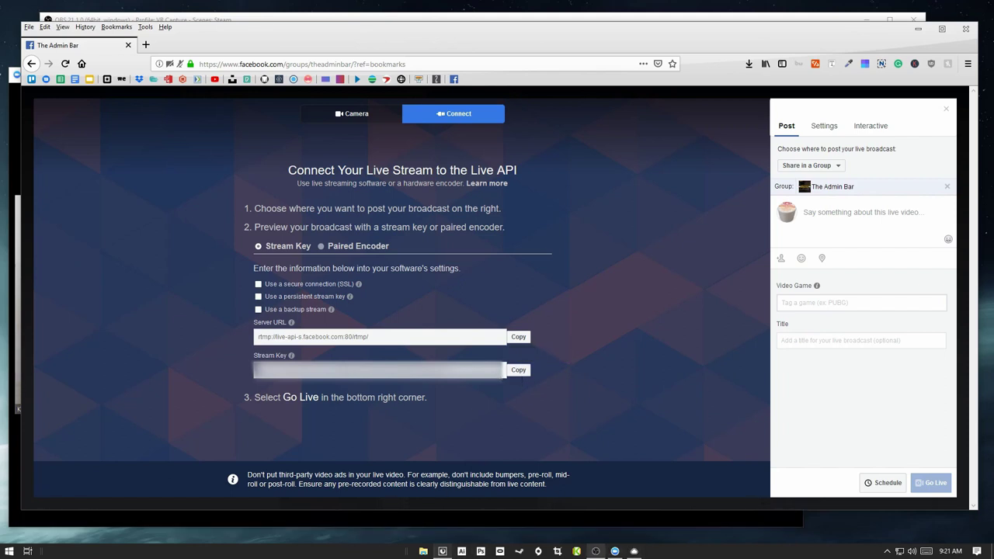
Step: Switch to OBS, replace the Facebook Live stream key in the stream settings with the copied key, save, and start streaming
click(596, 550)
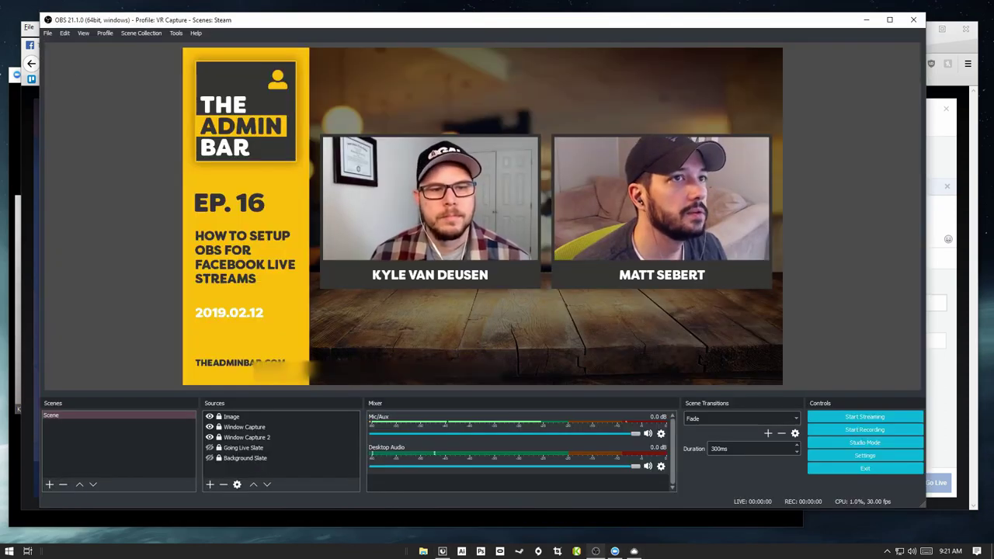
click(47, 32)
click(62, 70)
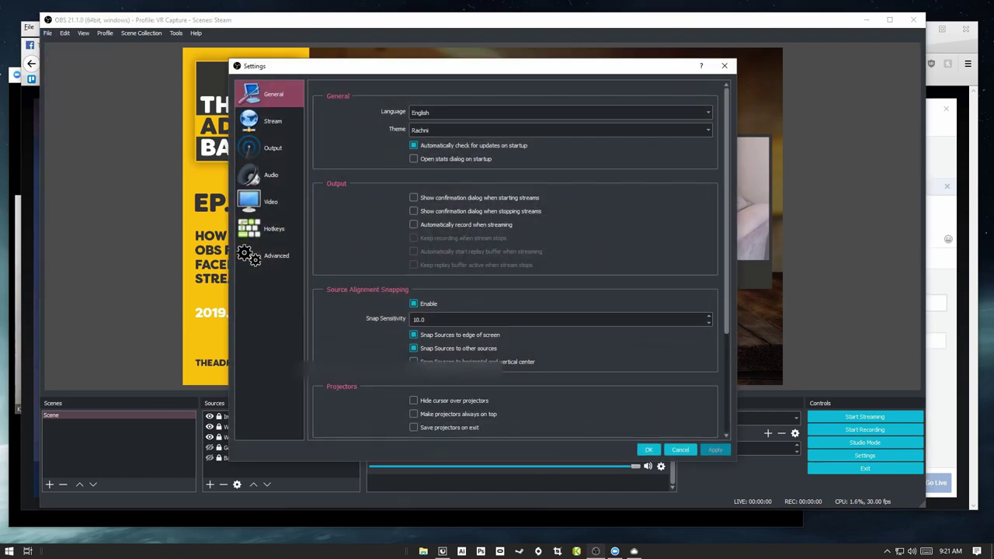
click(256, 122)
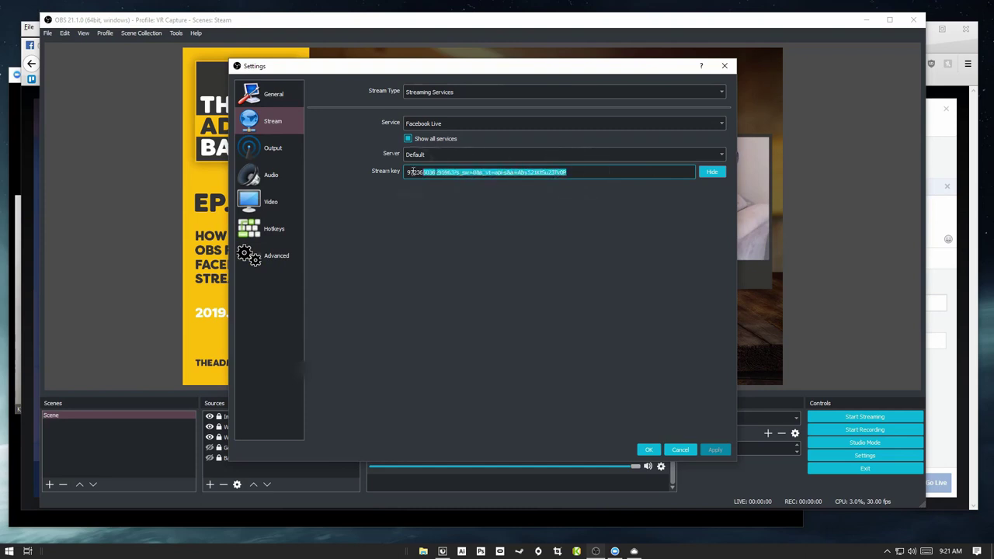
key(BackSpace)
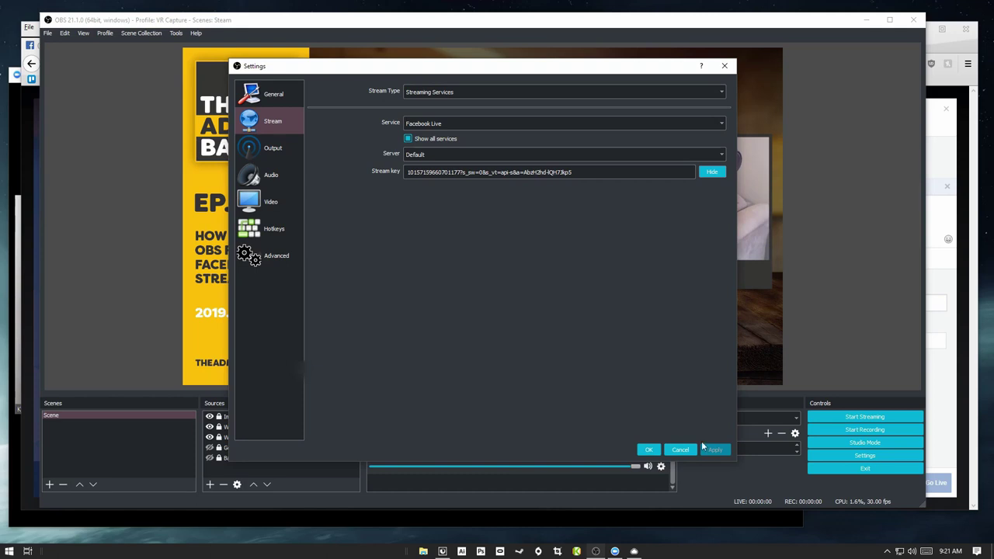
click(648, 449)
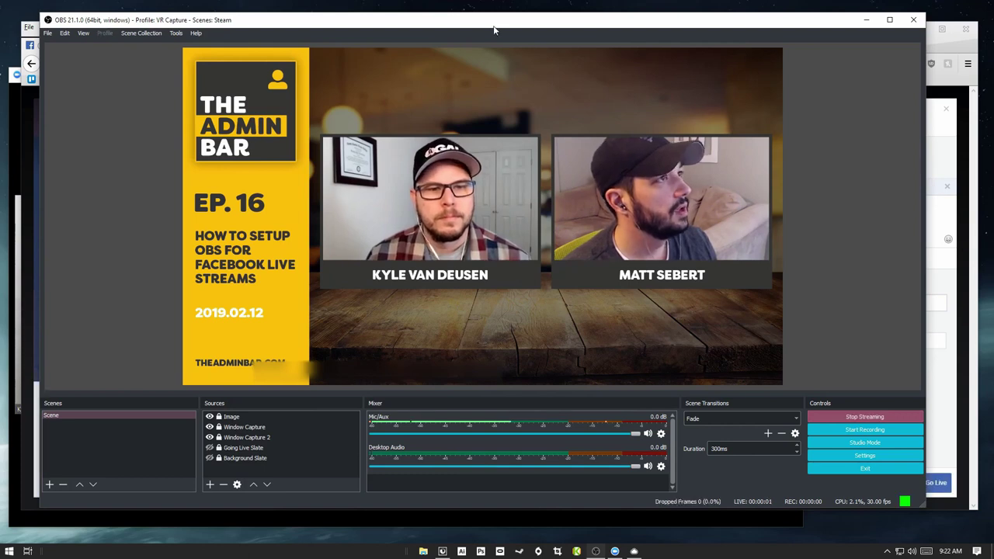
Step: Move the OBS window off the Facebook page, check the stream preview, and go live in The Admin Bar group
drag(493, 30, 539, 309)
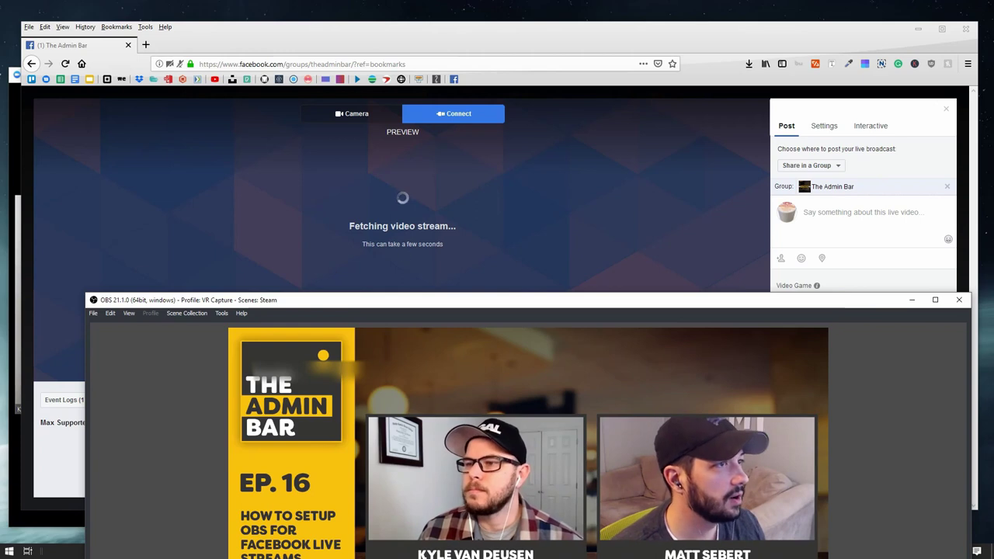
click(337, 35)
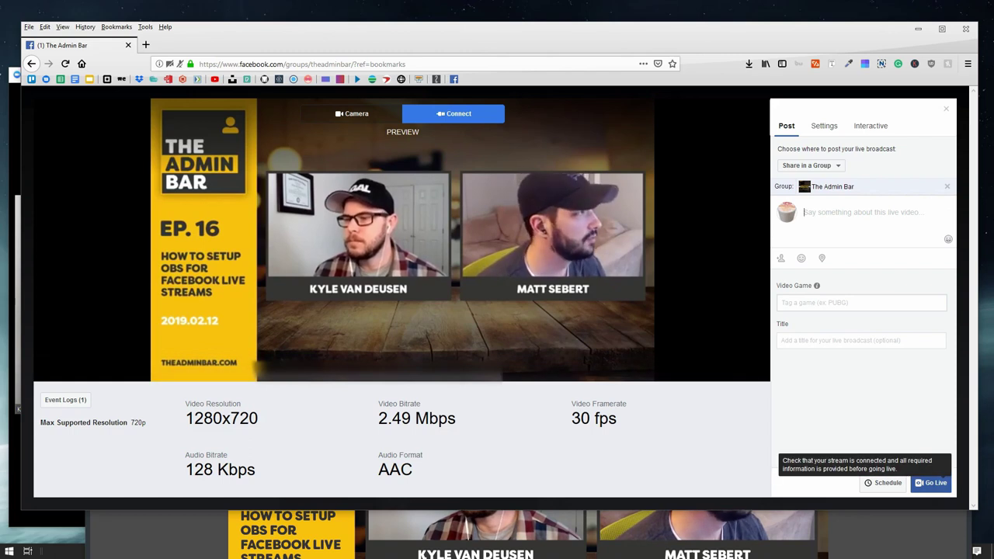
click(932, 482)
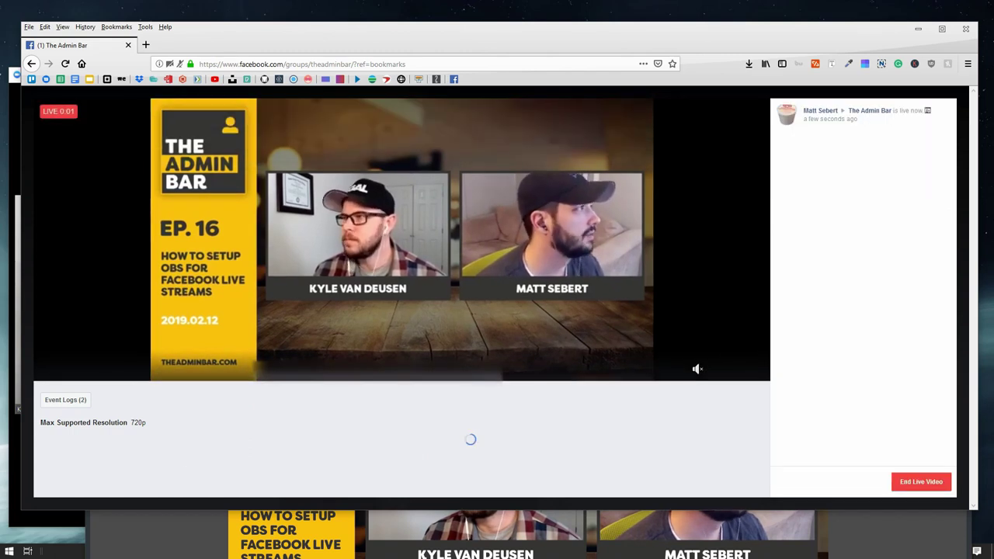
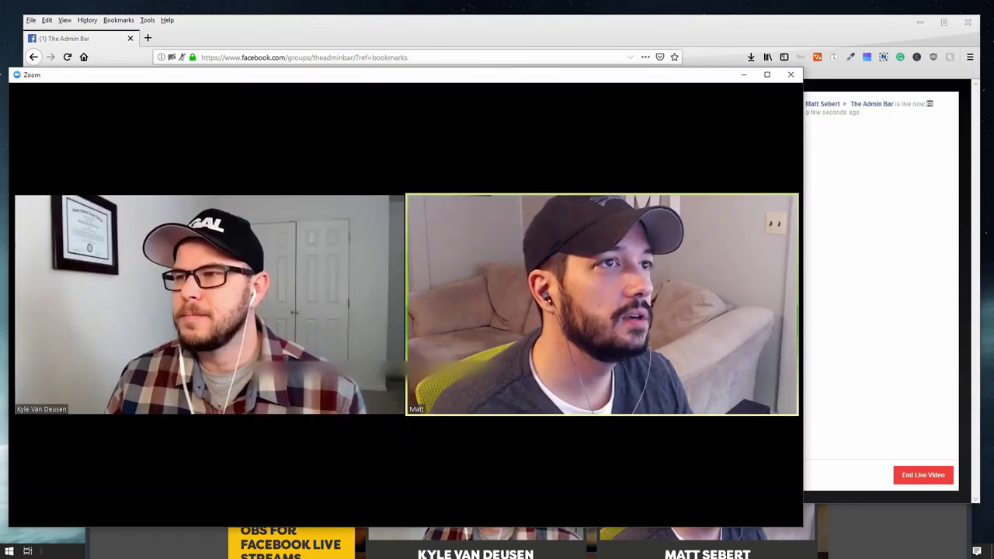
Step: Check the running broadcast by comparing the OBS preview with the live video in The Admin Bar group and the Zoom meeting
key(alt+Tab)
key(alt+Tab)
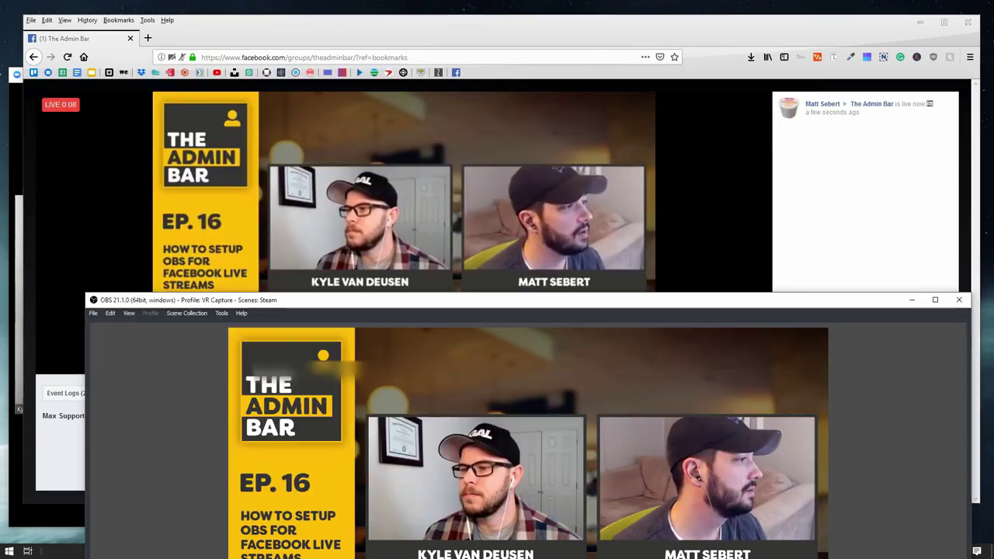
drag(732, 291, 687, 52)
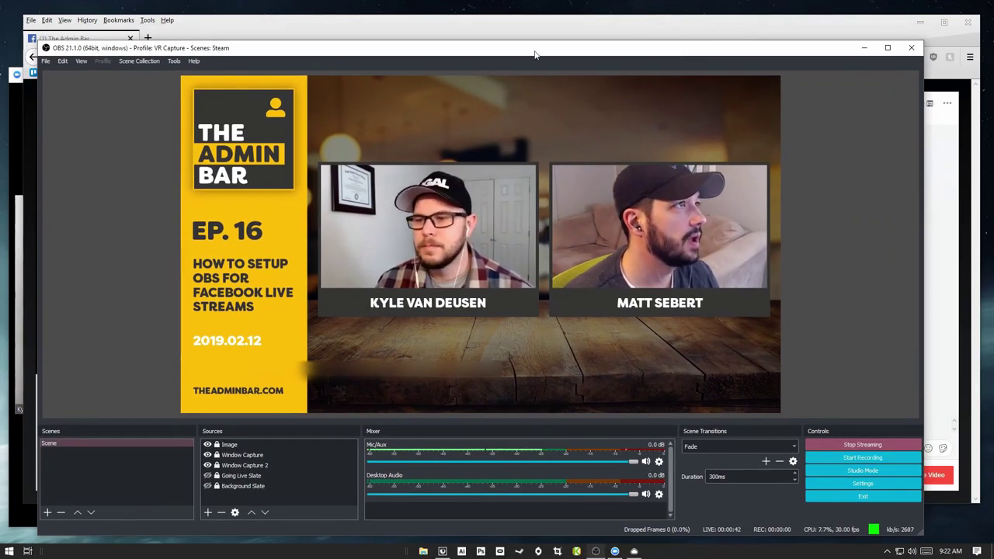
drag(532, 55, 549, 48)
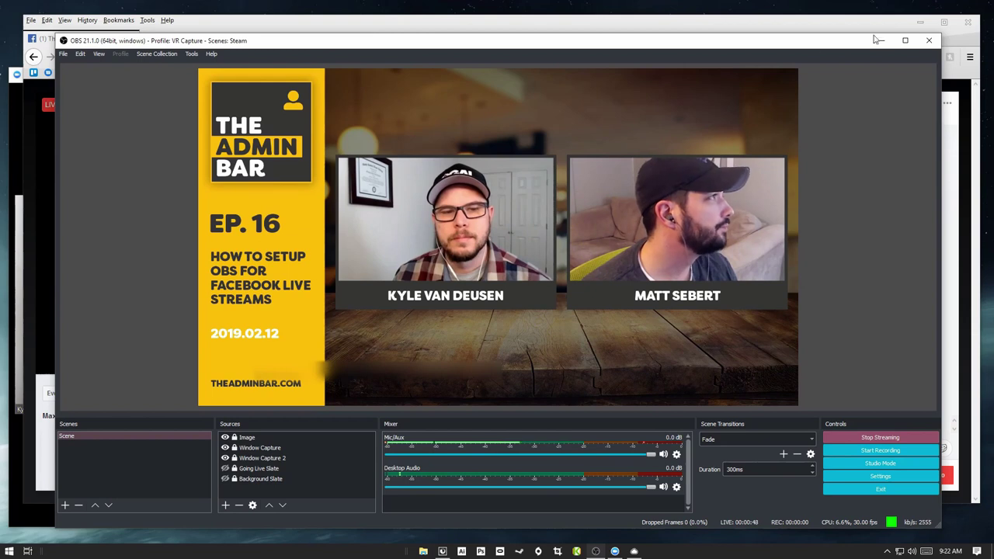
click(850, 30)
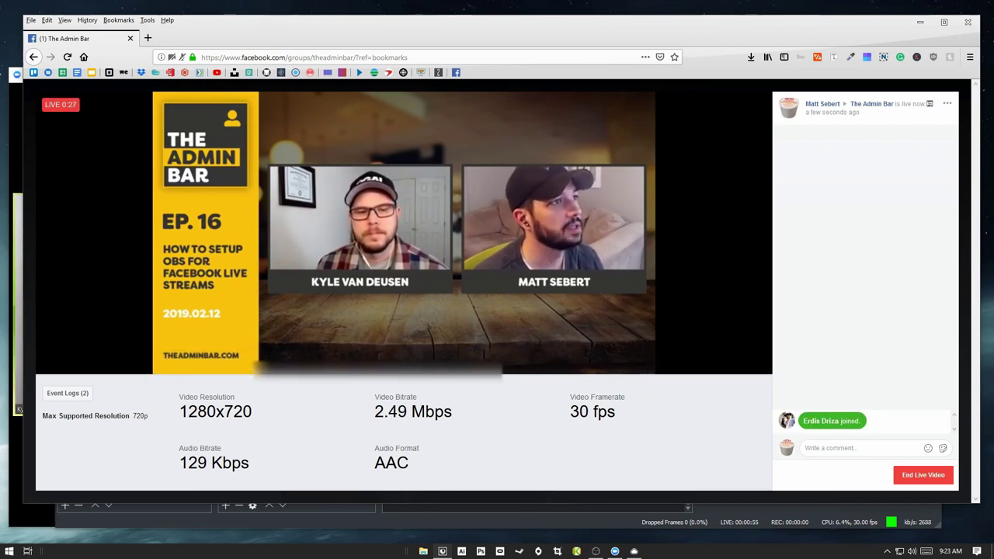
key(alt+Tab)
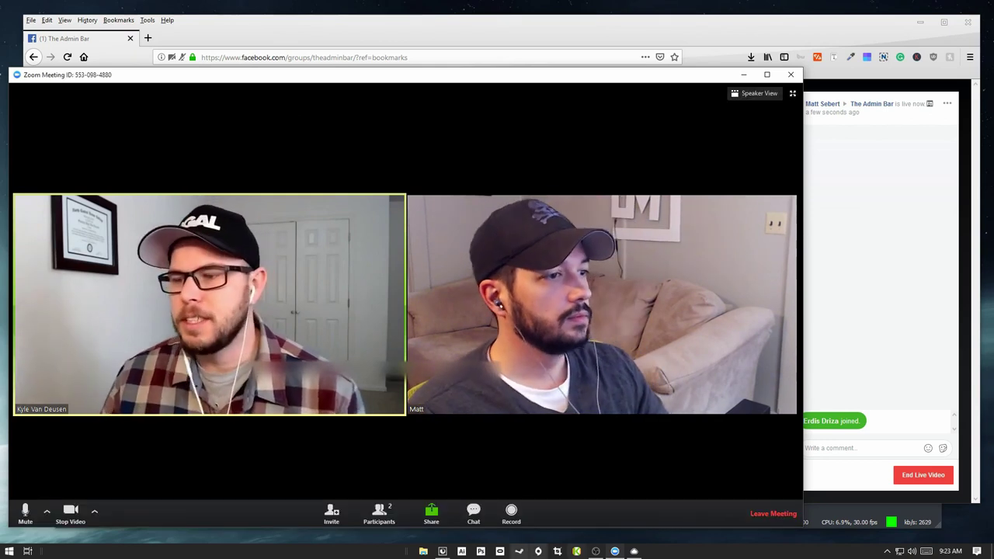
click(595, 551)
drag(378, 41, 356, 30)
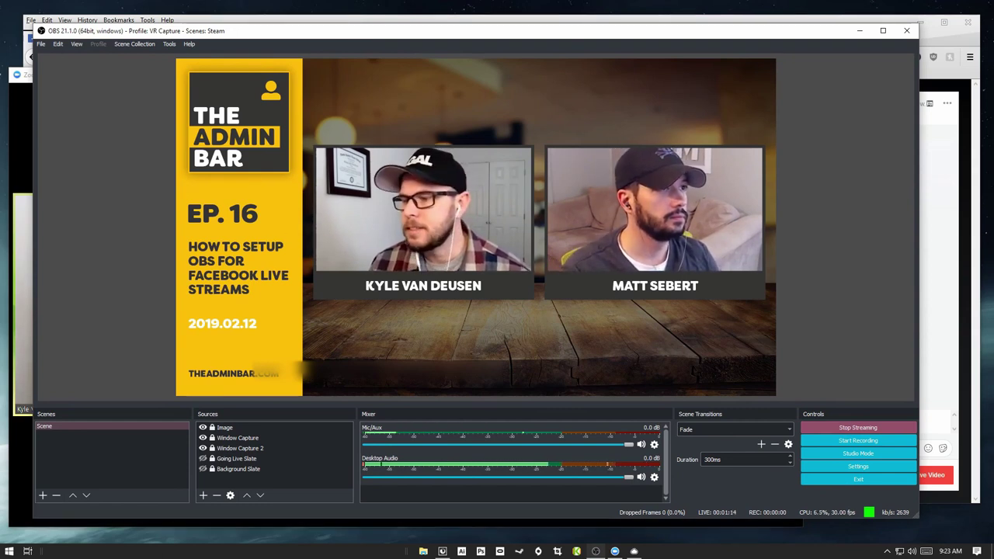
drag(227, 31, 220, 49)
click(221, 31)
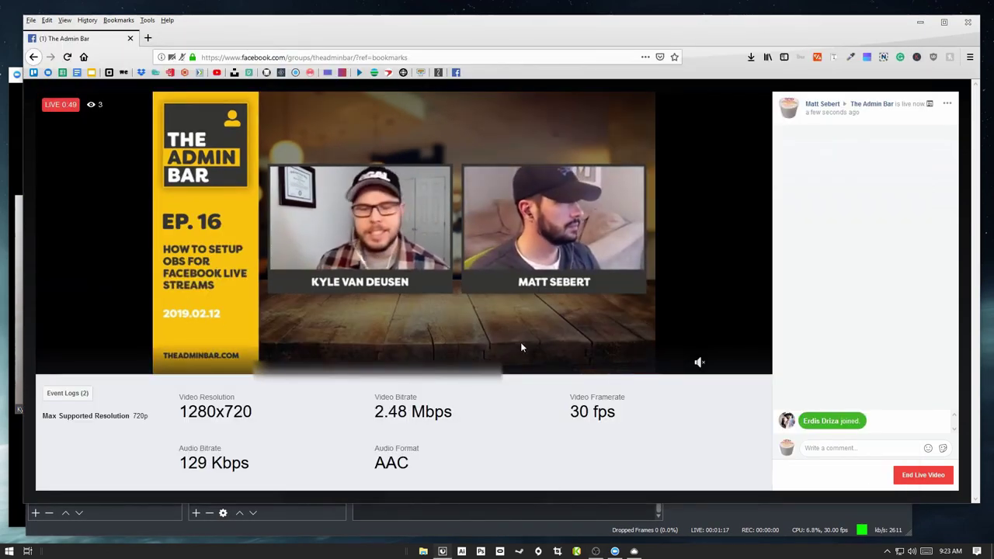
Step: End the live video in The Admin Bar Facebook group, and switch to OBS to stop streaming
click(933, 480)
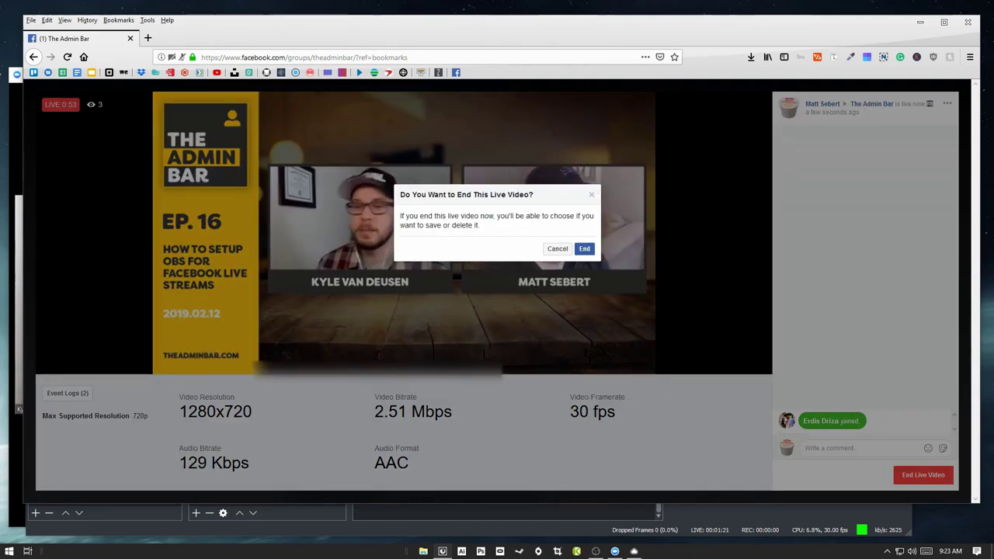
click(584, 249)
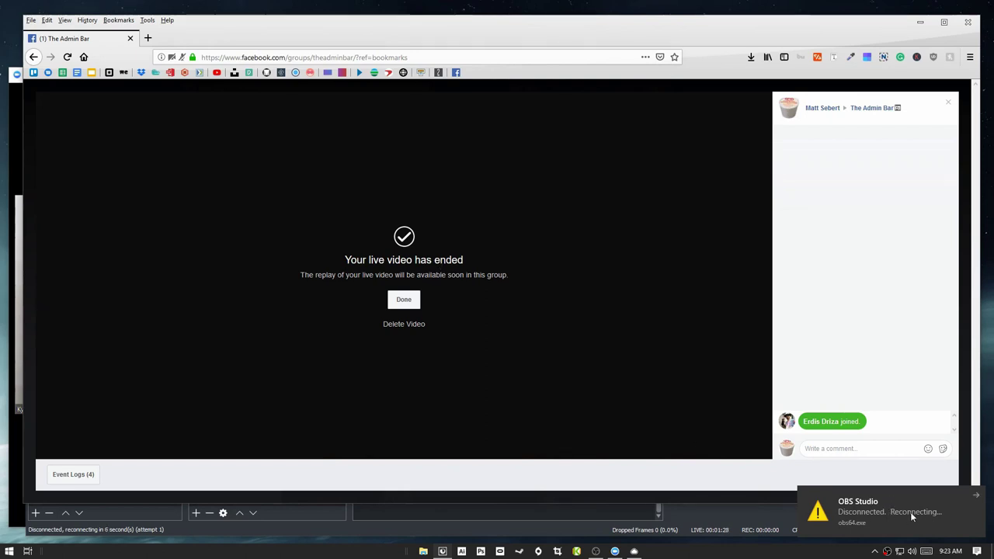
click(772, 528)
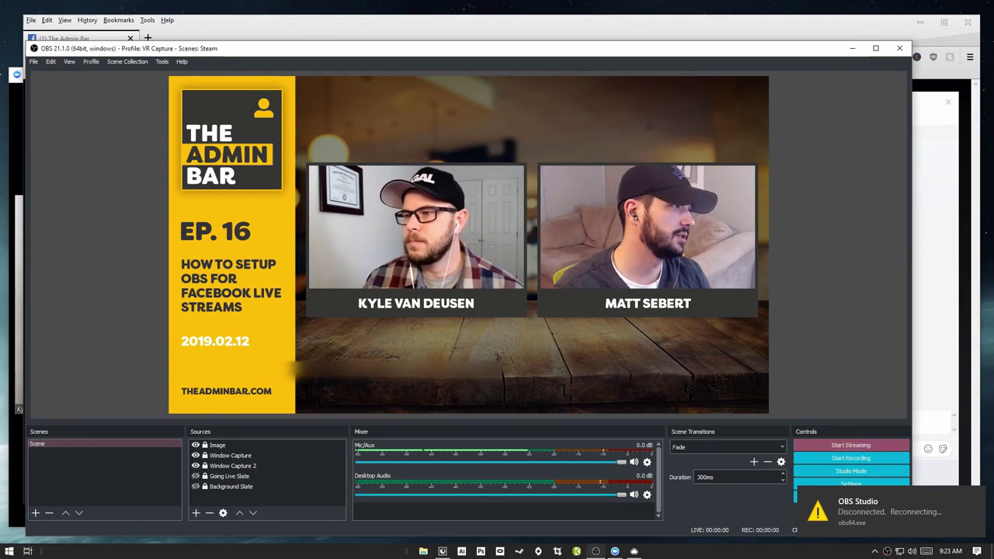
Step: Switch to the browser, close the ended live video to return to the group page, and minimize the browser window
click(442, 550)
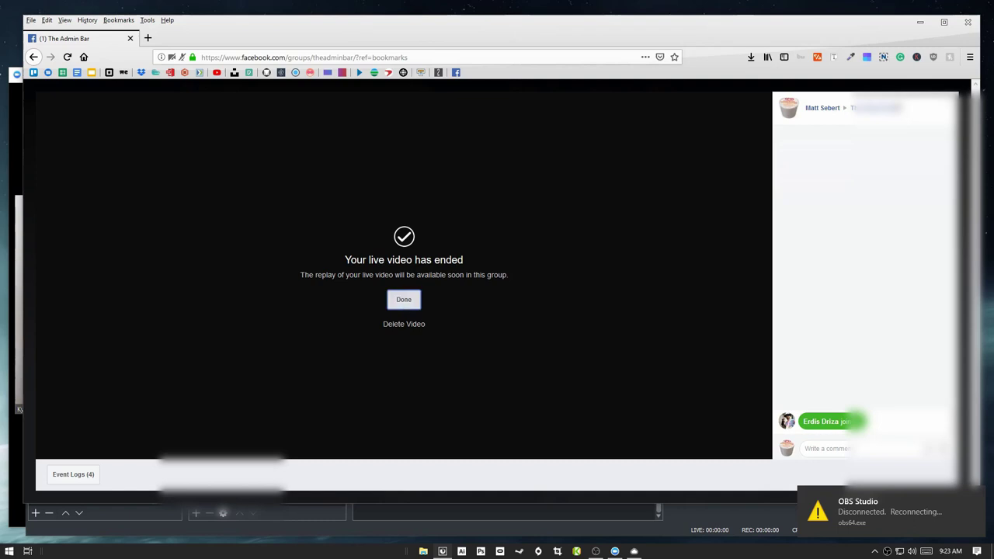
click(403, 299)
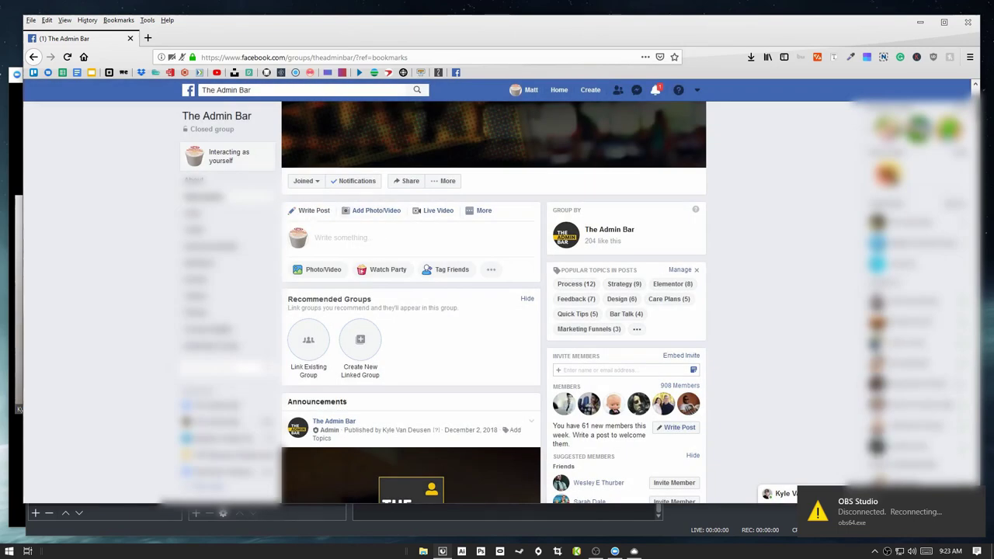
scroll(411, 302, down, 7)
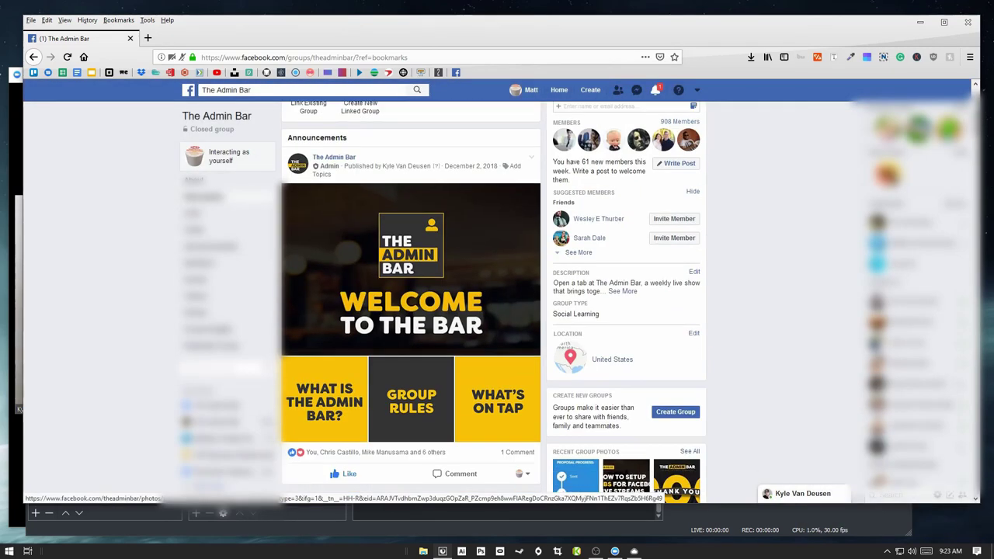
scroll(411, 303, up, 7)
click(920, 22)
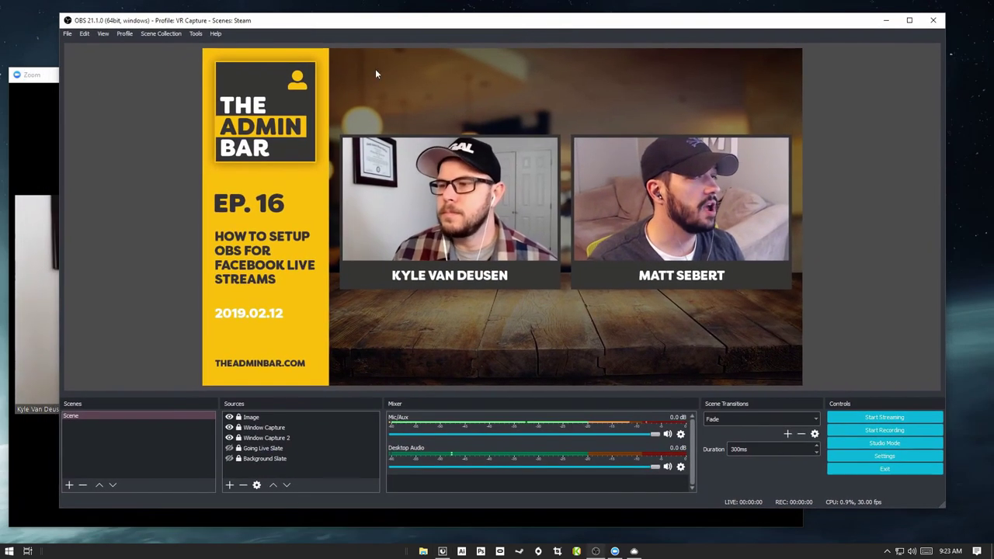
Step: Rearrange the OBS and Zoom windows on the desktop so the Zoom meeting sits in front of OBS
click(615, 550)
drag(129, 77, 136, 56)
drag(260, 30, 245, 33)
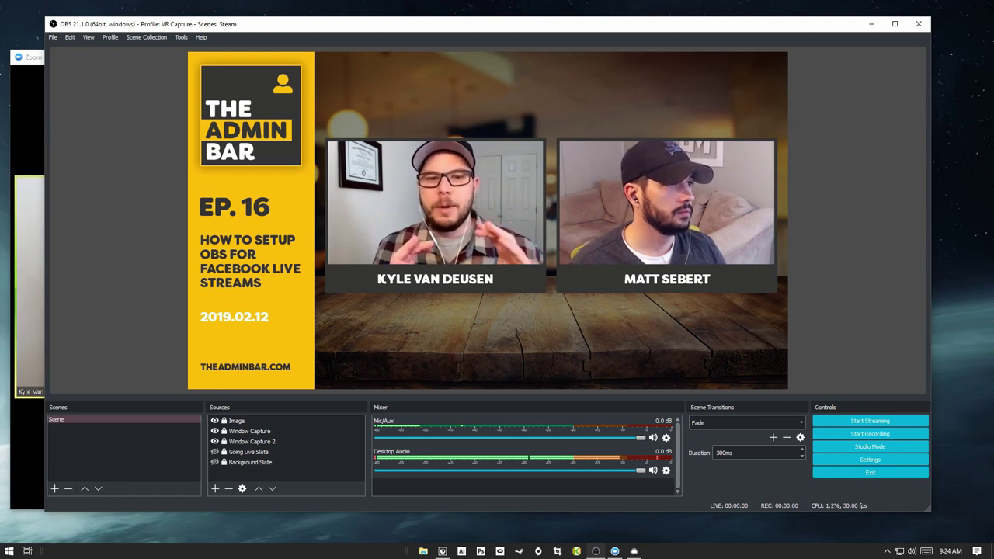
drag(225, 23, 289, 40)
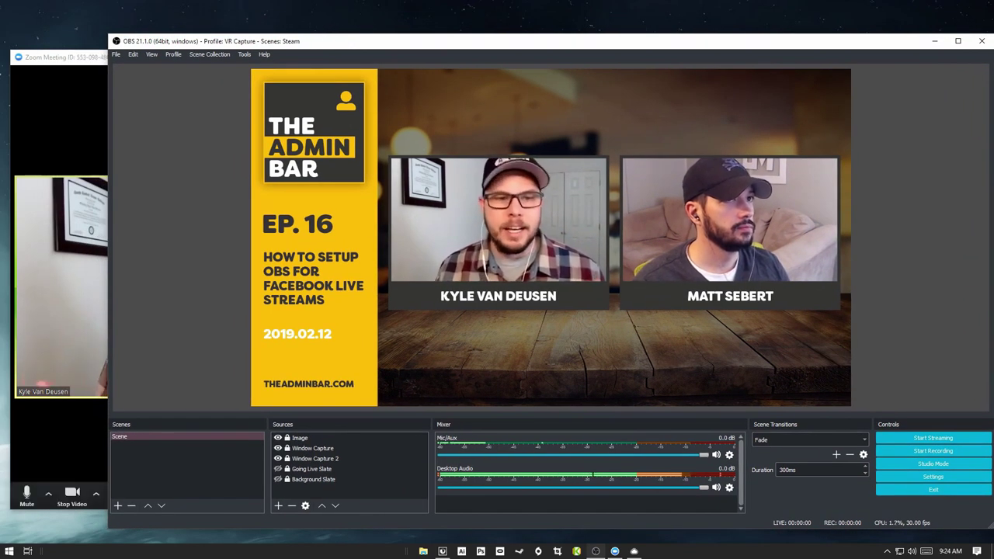
click(81, 59)
drag(621, 55, 525, 18)
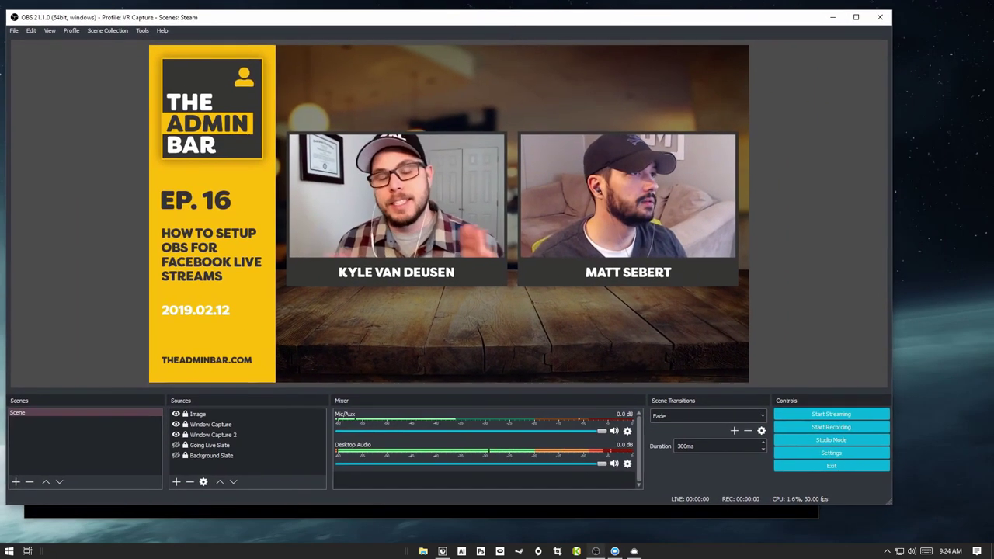
click(420, 513)
drag(418, 70, 566, 85)
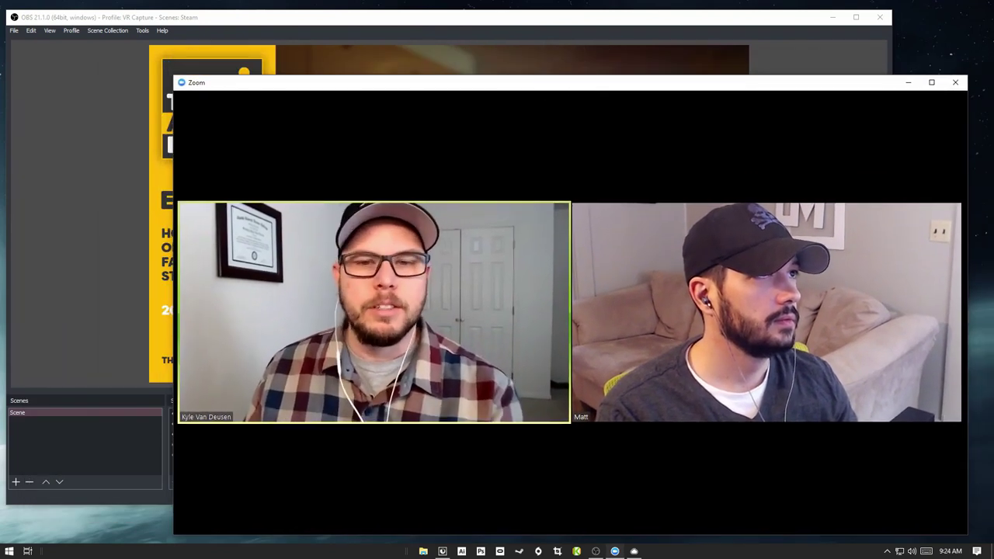
Step: Check the captures in OBS, return to the Zoom meeting, and resize and reposition its window over OBS
click(457, 17)
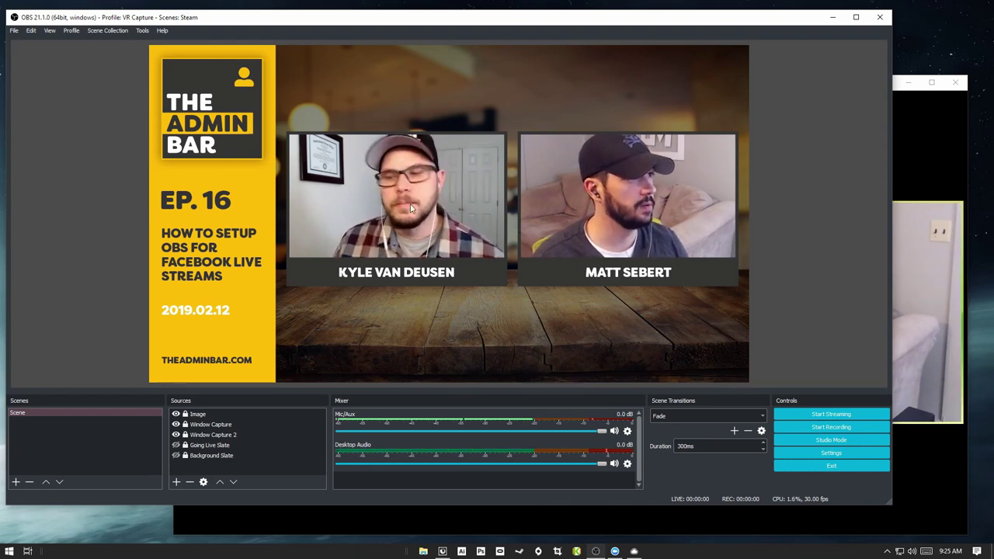
double_click(968, 124)
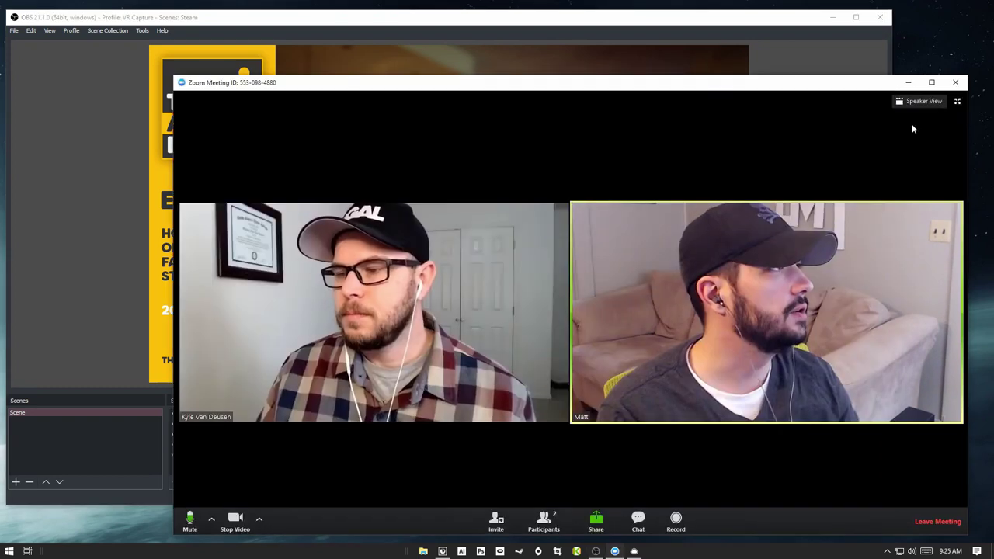
drag(714, 87, 732, 204)
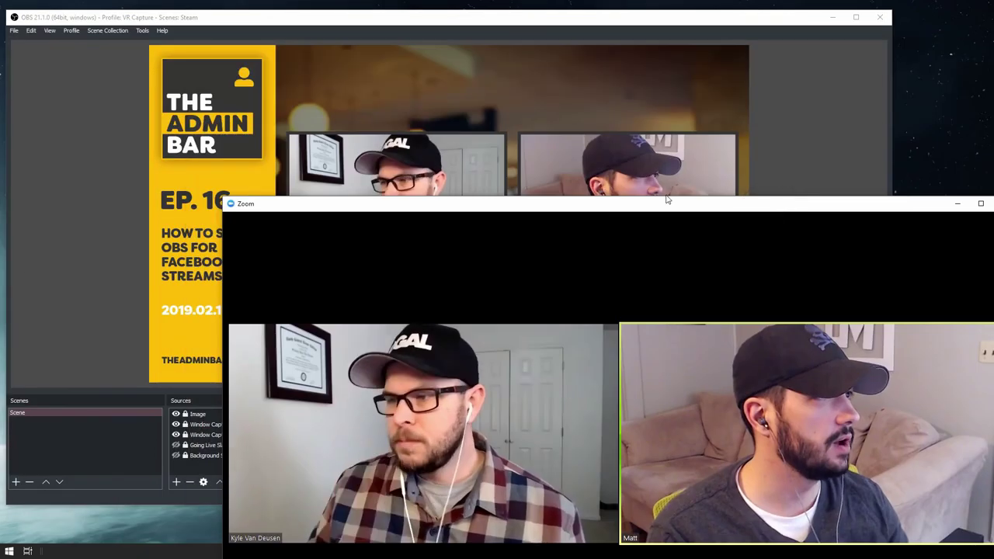
drag(539, 205, 328, 242)
drag(438, 249, 160, 74)
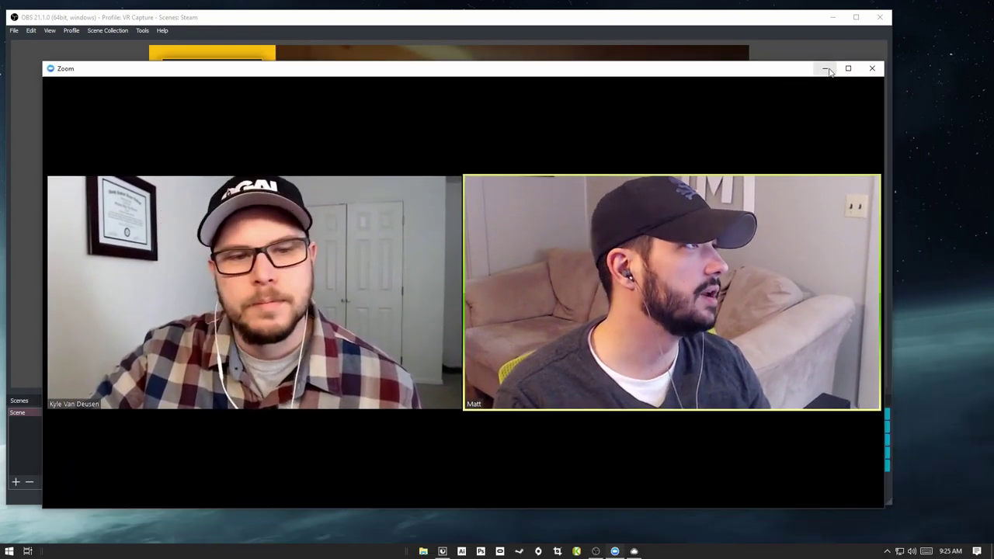
drag(751, 73, 730, 122)
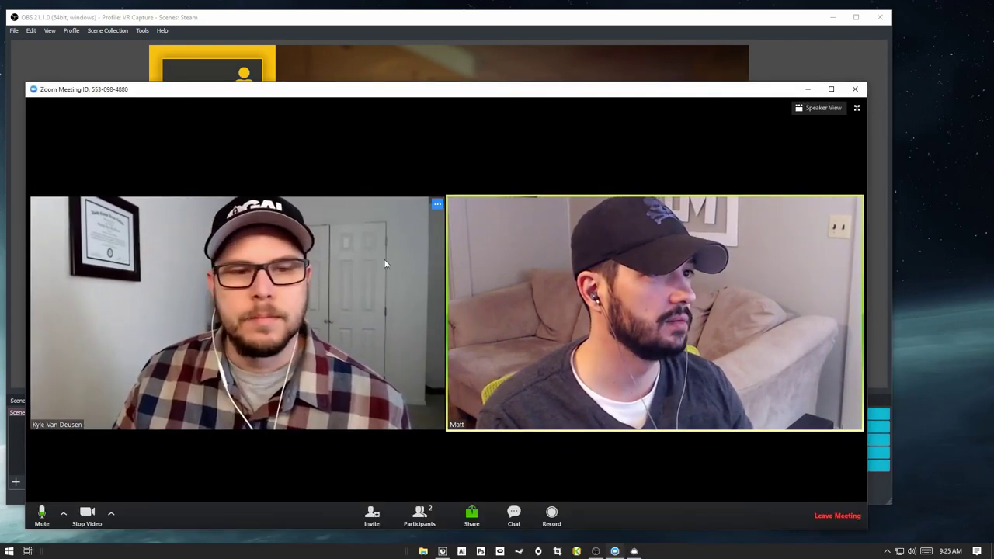
mouse_move(482, 94)
mouse_down()
mouse_move(501, 88)
mouse_move(491, 86)
mouse_up()
Step: Minimize the Zoom meeting to check its captures in OBS, restore the meeting window, and return to OBS
click(816, 82)
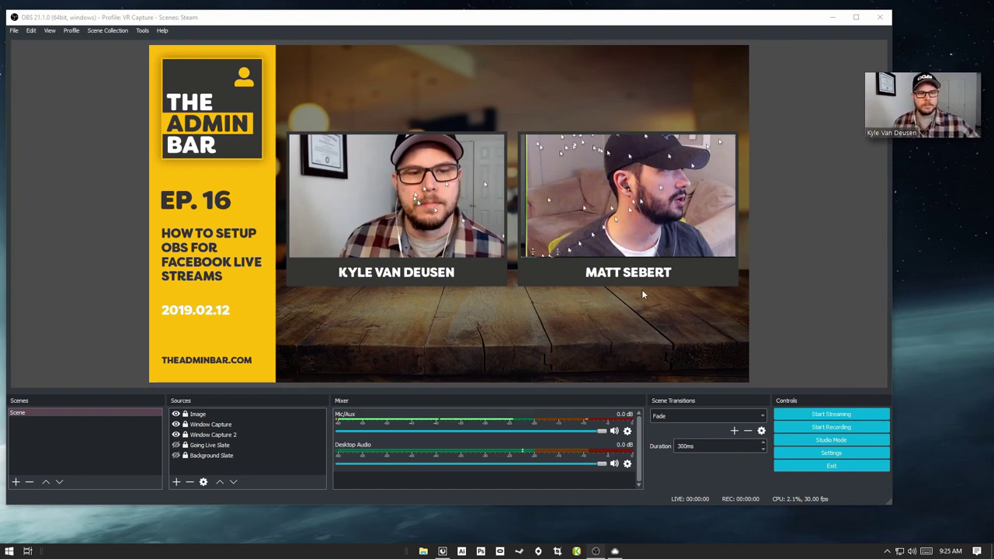
click(967, 128)
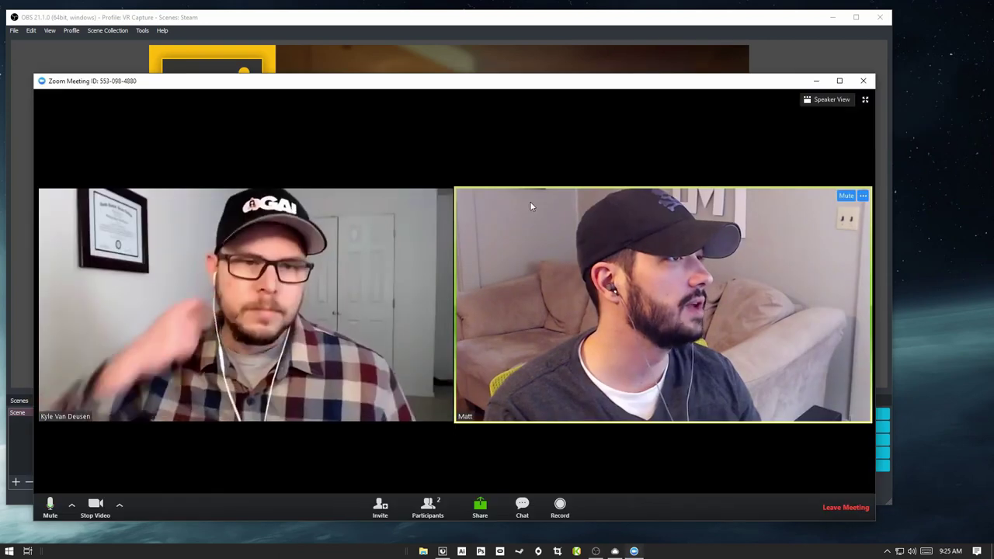
drag(479, 81, 518, 68)
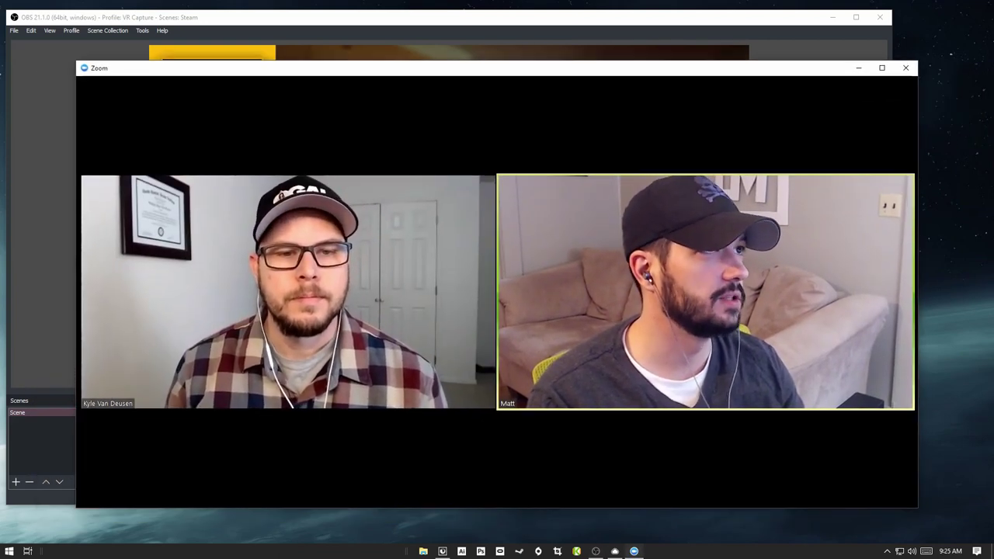
key(alt+Tab)
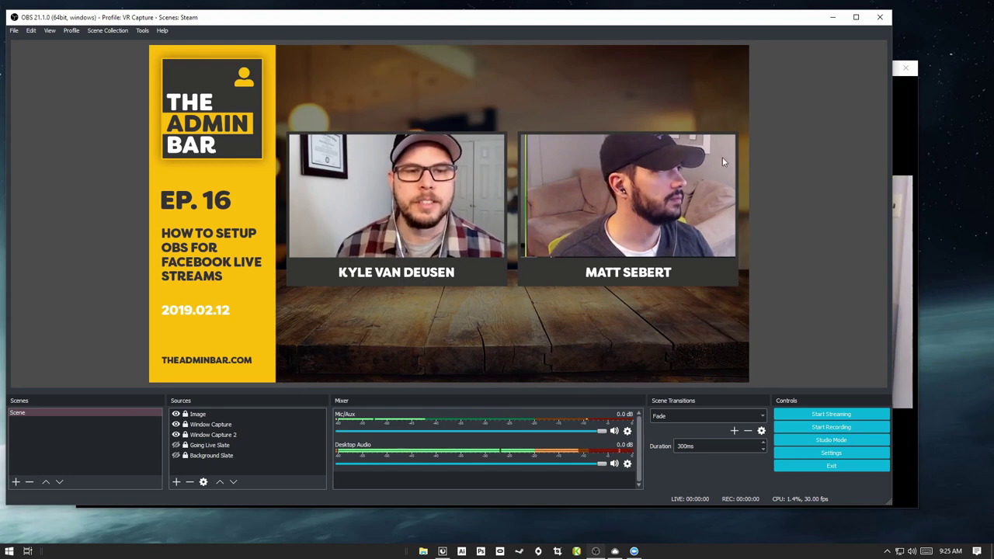